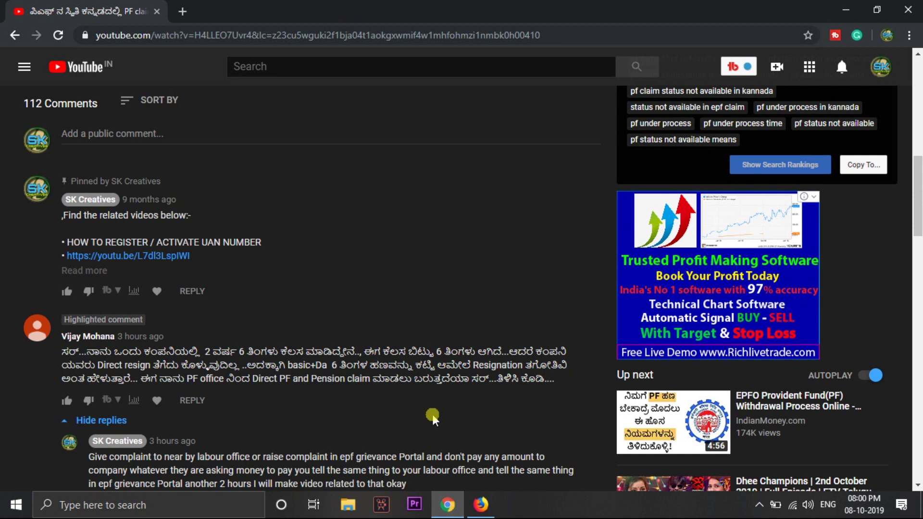
Search Google for 'epf grievance' in a new tab and open the EPFiGMS Register Grievance result
click(182, 11)
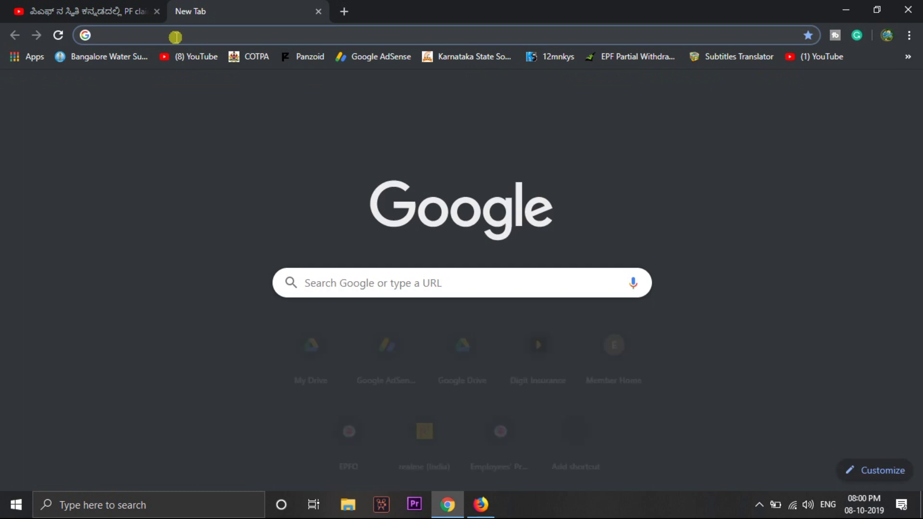
text(epfo)
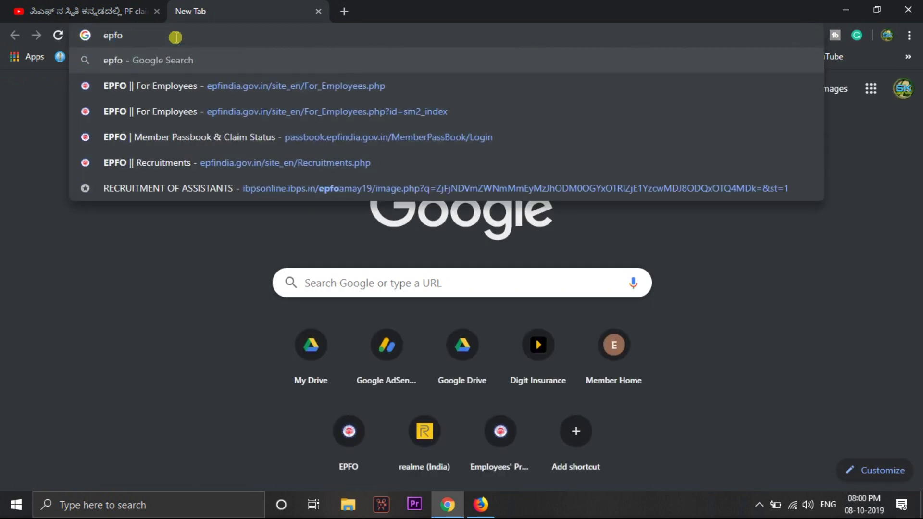
key(BackSpace)
text(grievance)
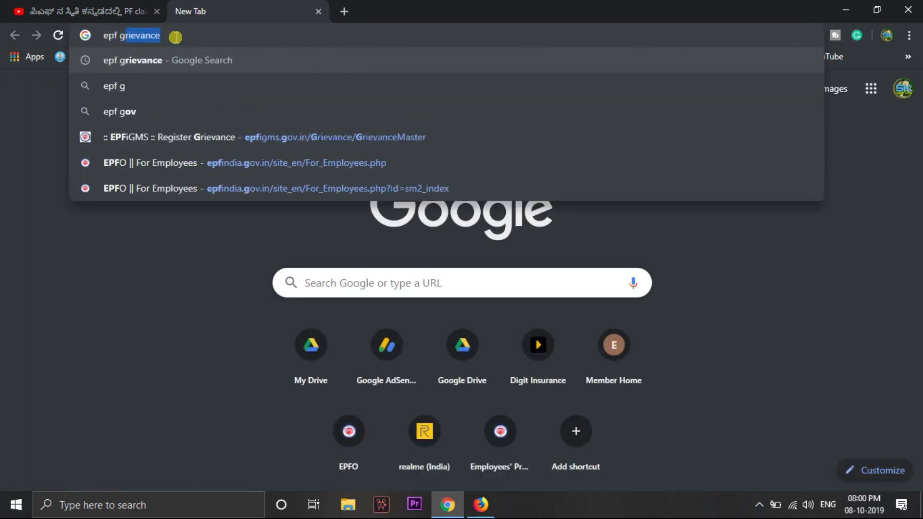
key(Return)
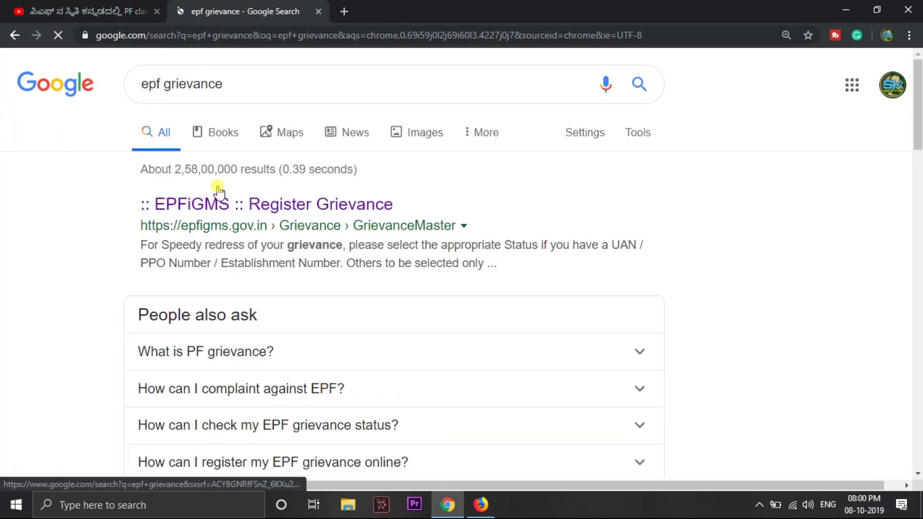
click(232, 207)
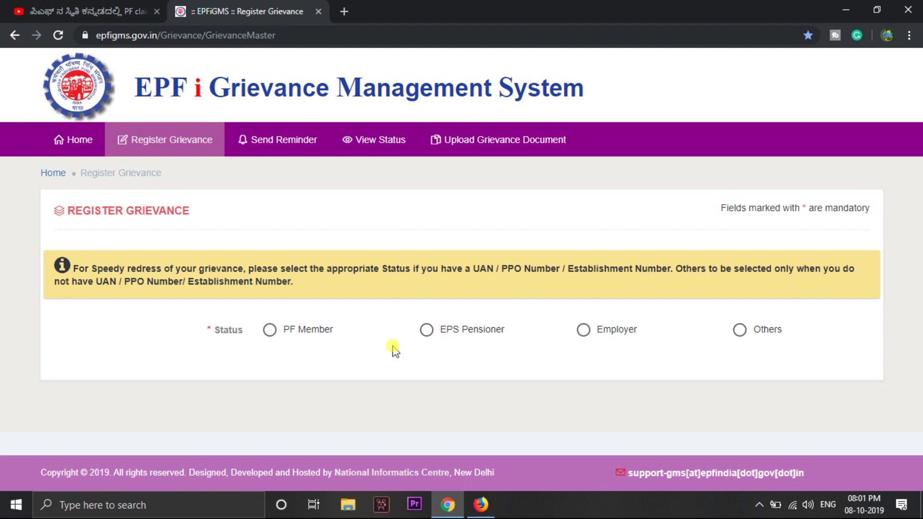
Choose PF Member as the status, then place the cursor in the Universal Account Number field
click(269, 331)
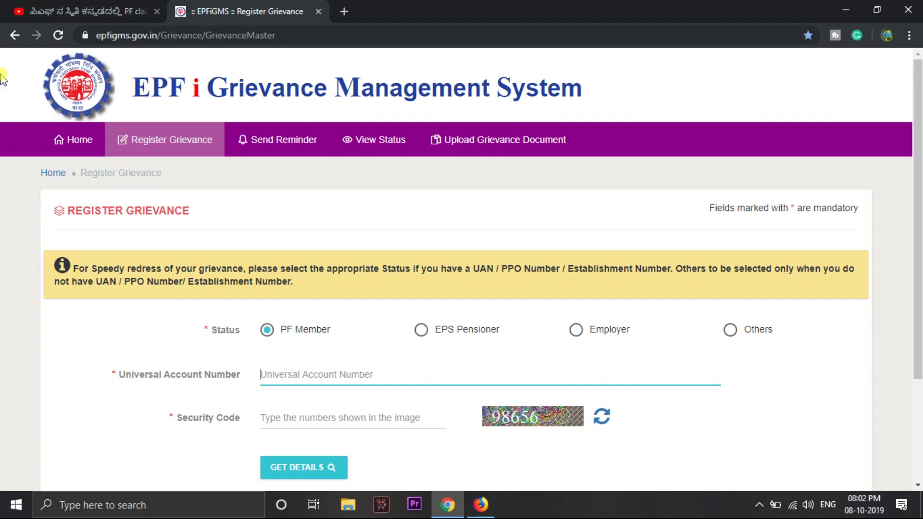
click(69, 11)
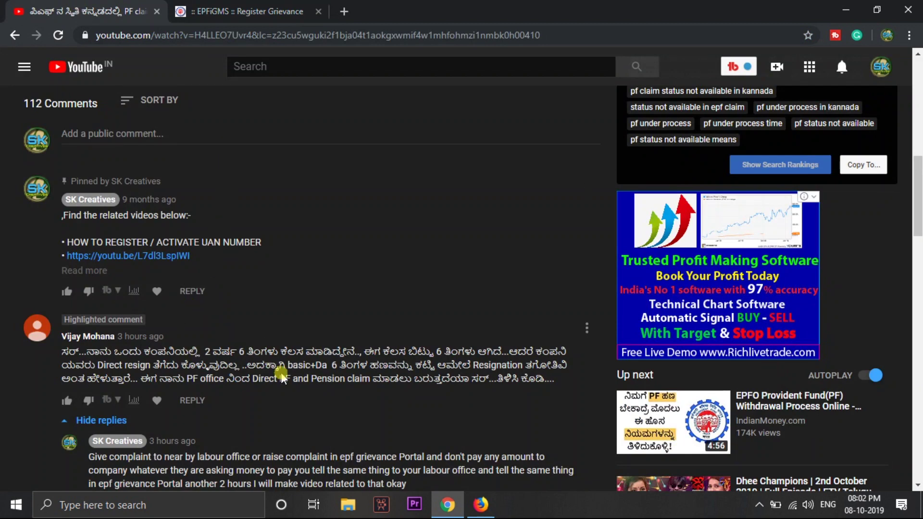
click(270, 6)
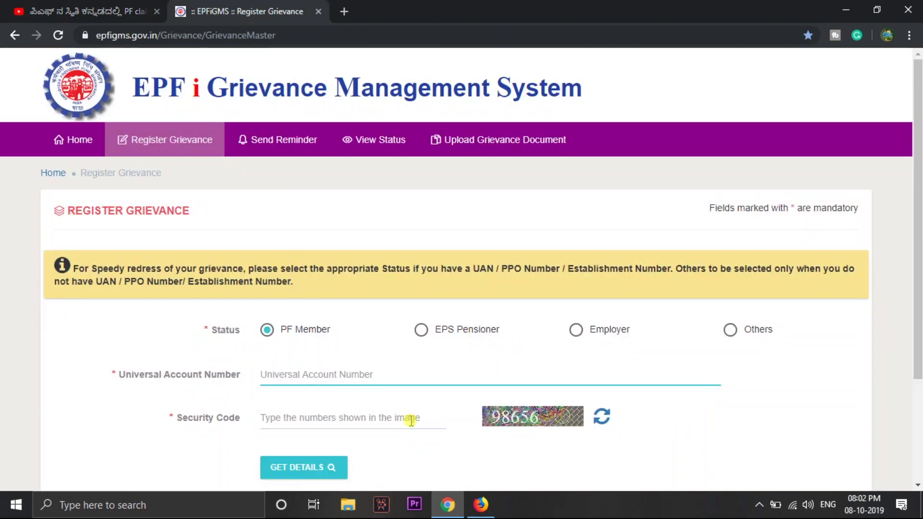
click(341, 379)
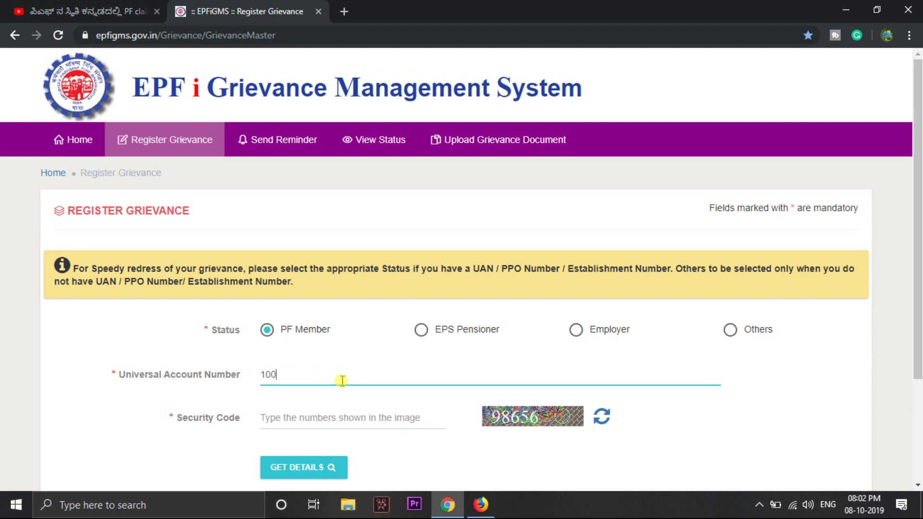
Enter the member's UAN and the displayed security code, then fetch the member details
key(Tab)
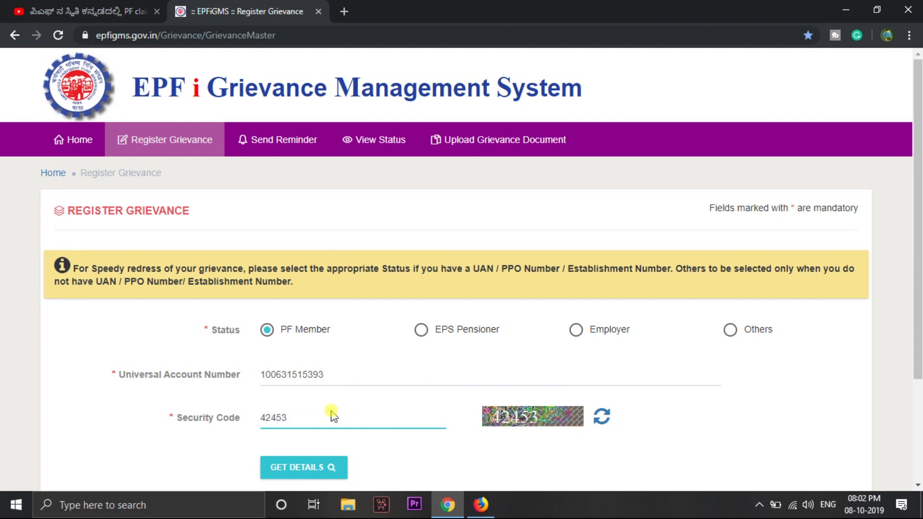
click(313, 464)
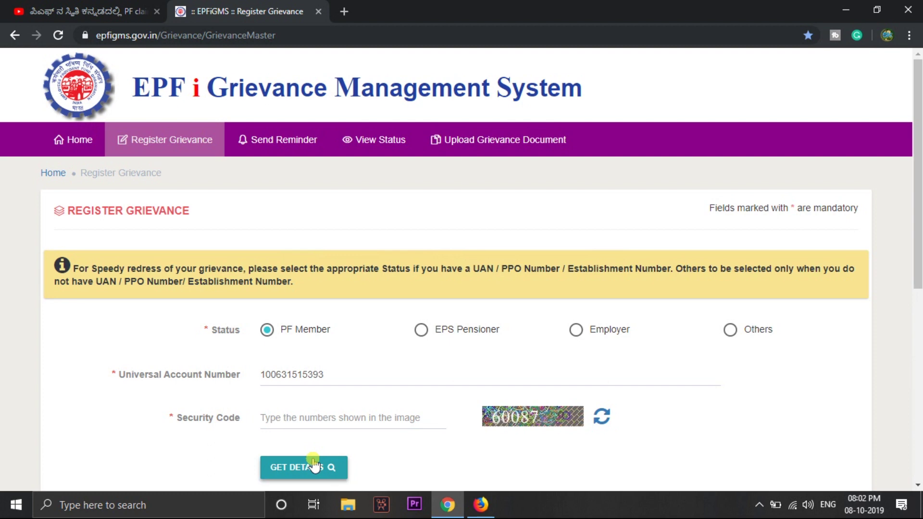
scroll(313, 464, down, 3)
scroll(313, 459, down, 3)
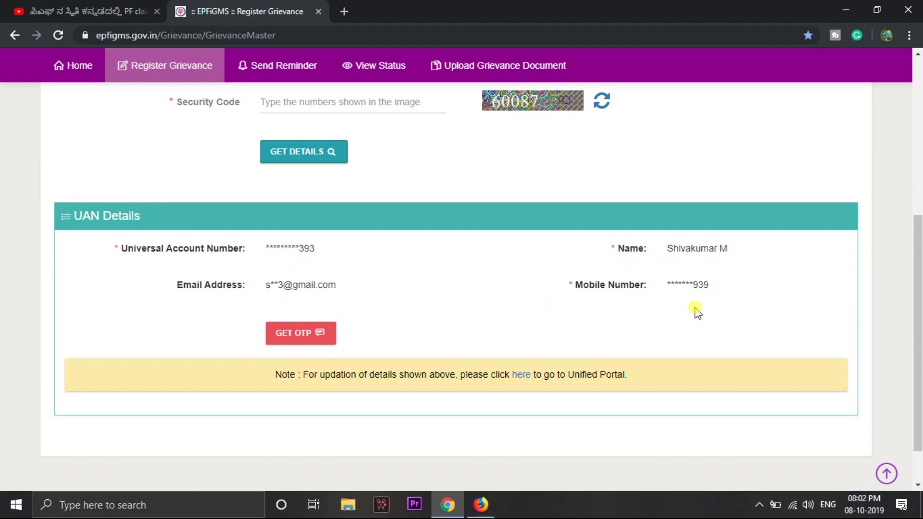
Request an OTP, enter the received code and verify it successfully
click(316, 335)
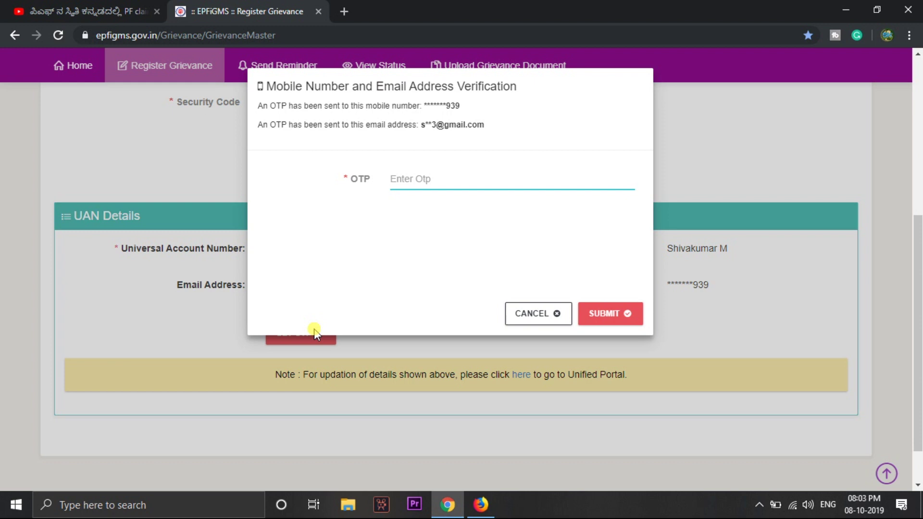
click(457, 187)
text(1•)
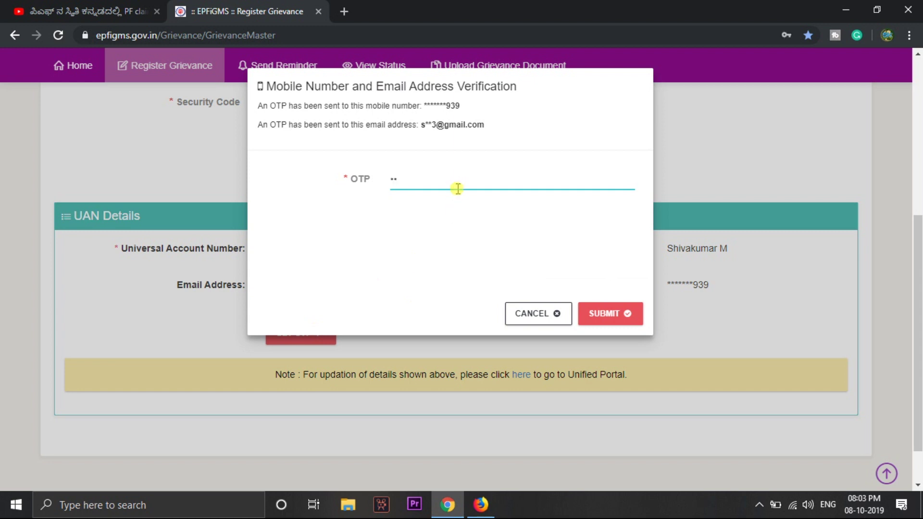
text(•••)
click(617, 313)
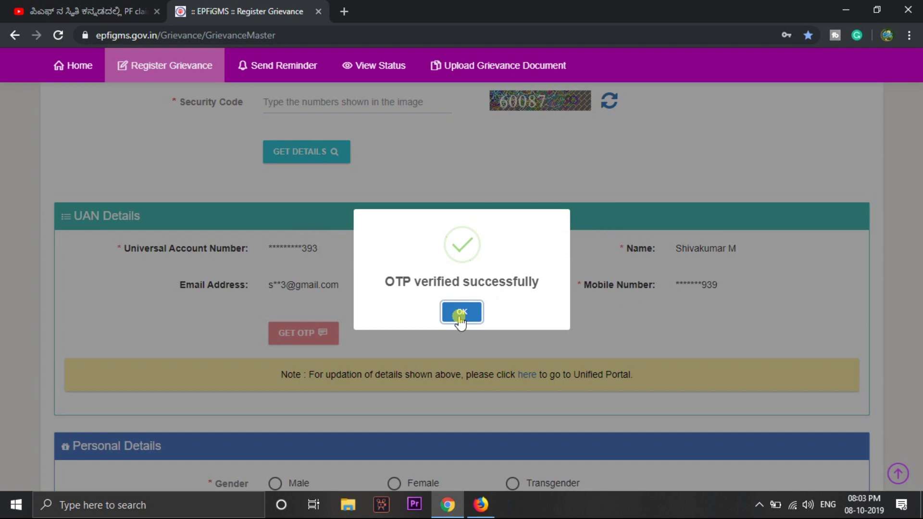
click(461, 313)
scroll(460, 318, down, 6)
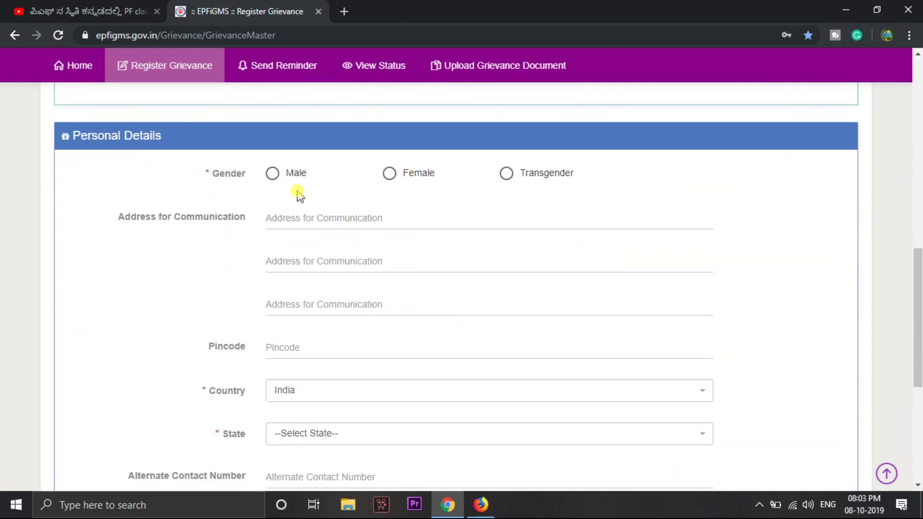
Set gender to Male, autofill the communication address from a saved entry, and enter the security code
click(273, 174)
click(291, 216)
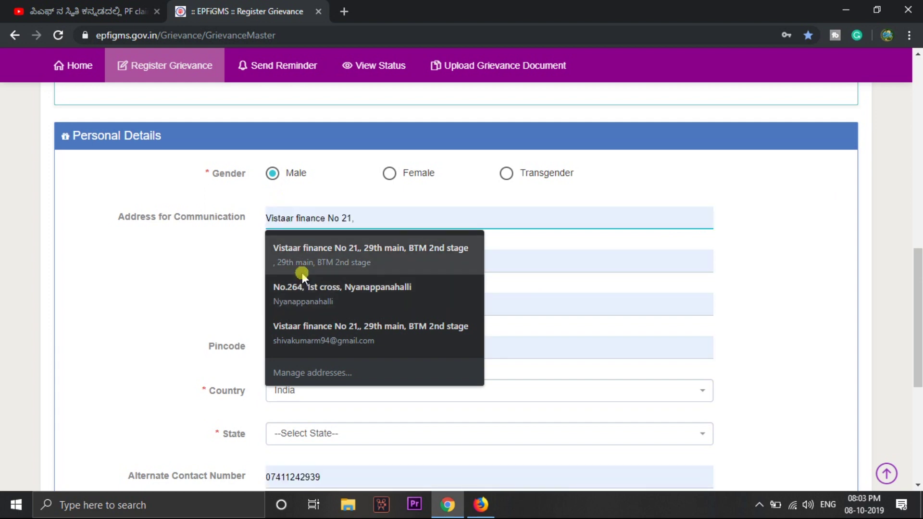
click(321, 255)
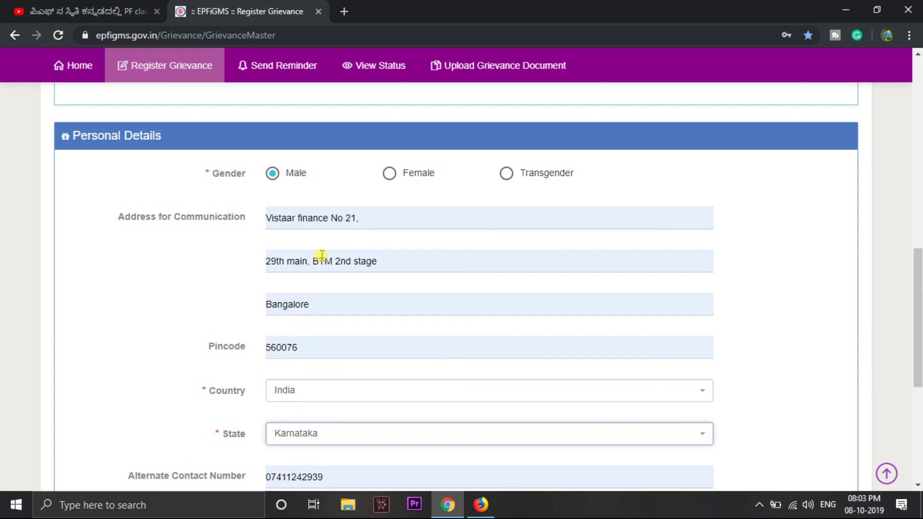
scroll(321, 255, down, 2)
scroll(322, 253, down, 3)
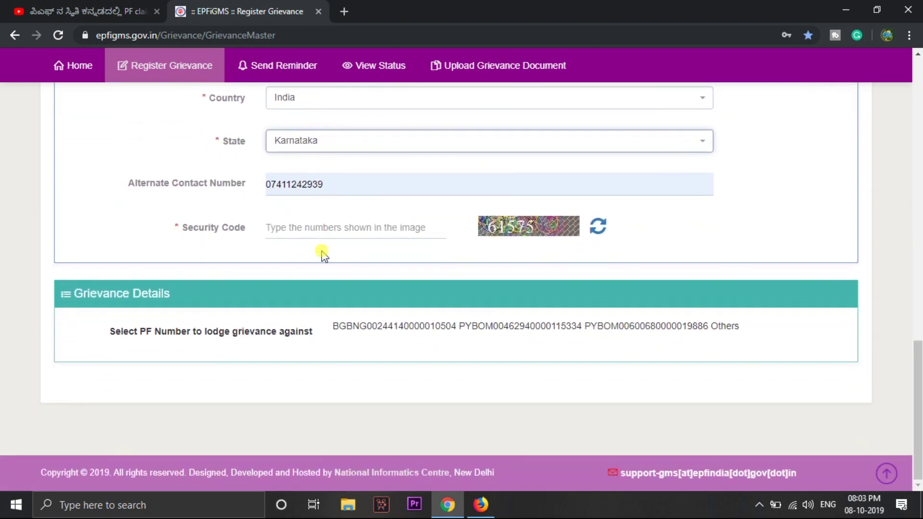
click(326, 227)
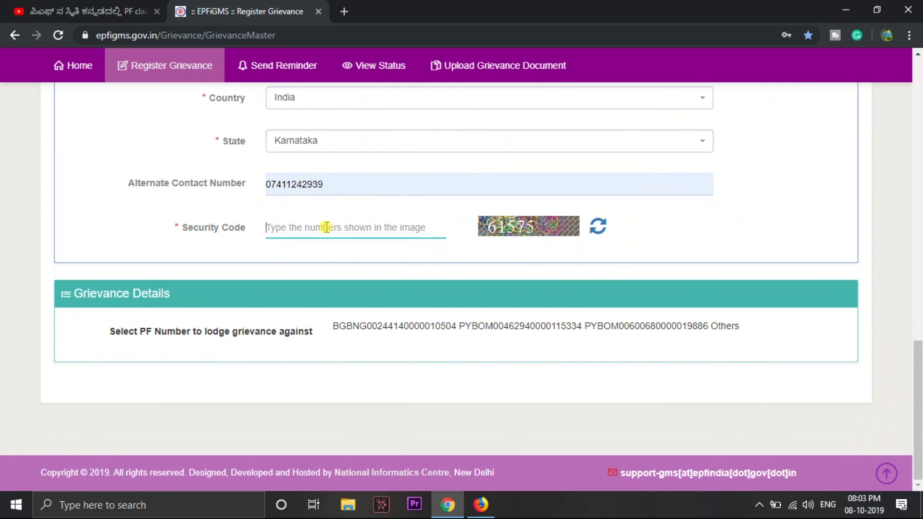
text(61)
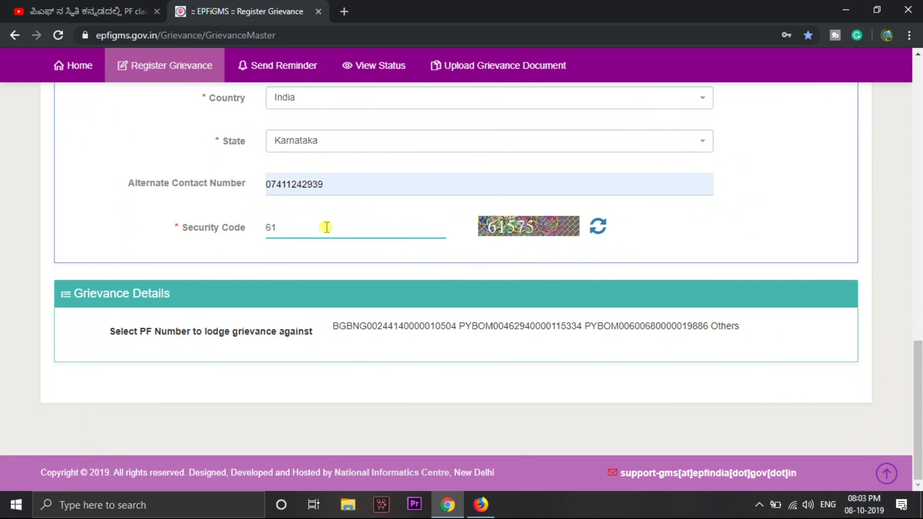
text(575)
Search Google for 'epfo' in a new tab and open the EPFO UAN member portal
click(345, 12)
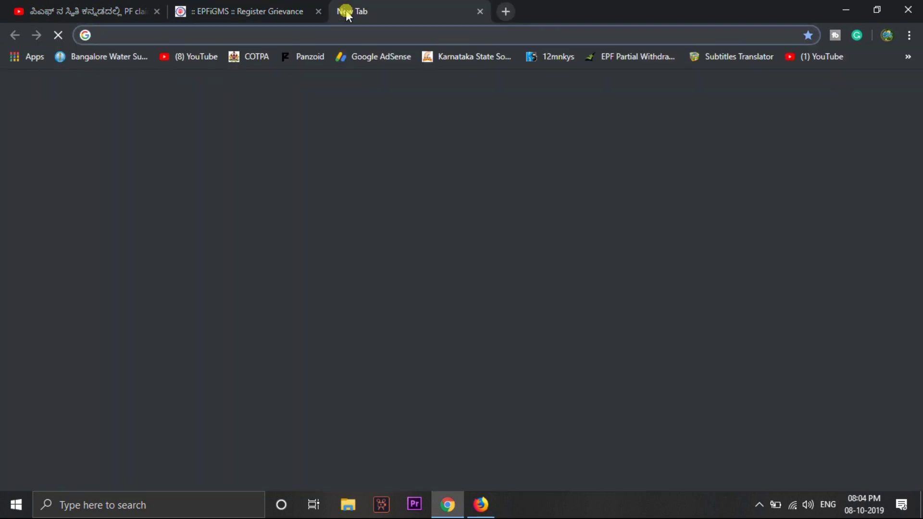
text(epfo)
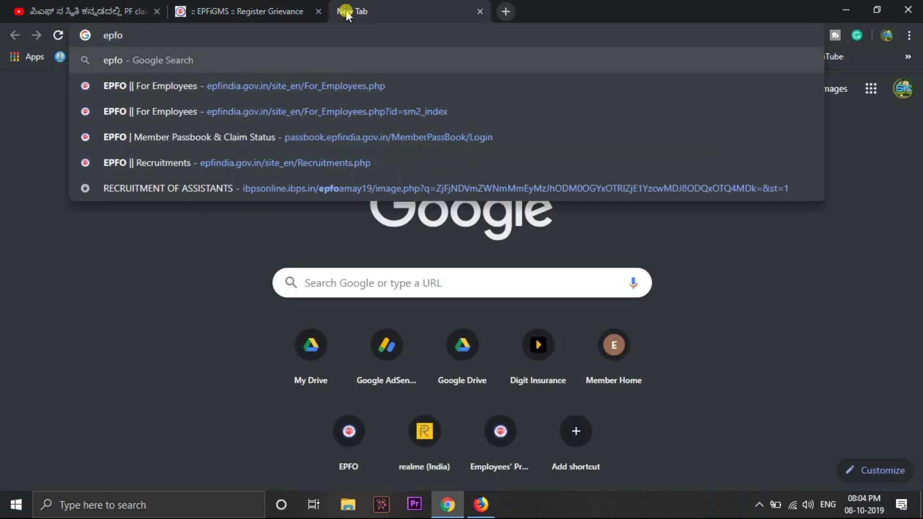
key(Return)
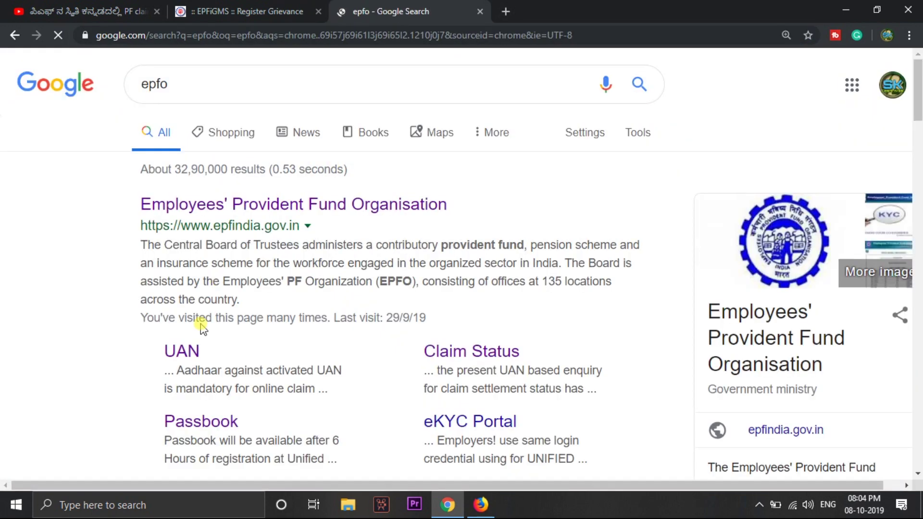
click(187, 351)
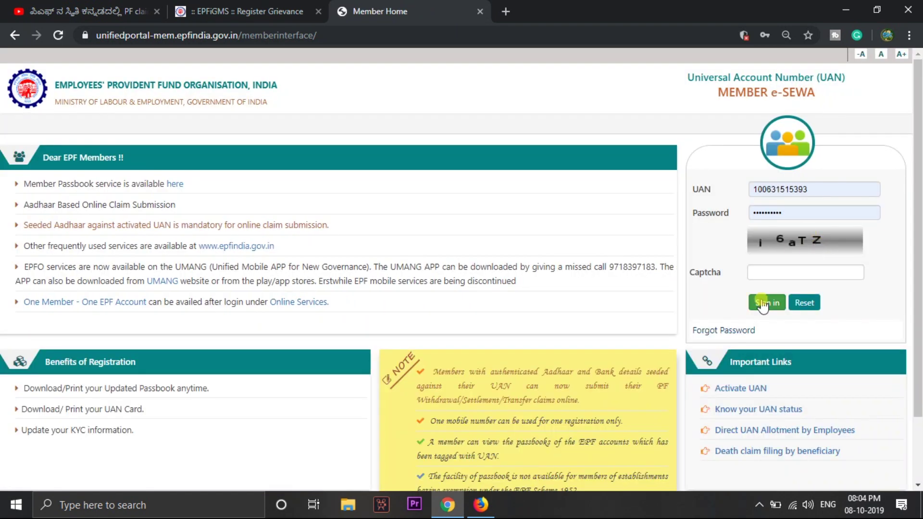
Enter the captcha, sign in to the member portal and dismiss the e-Nomination alert
click(770, 272)
text(i)
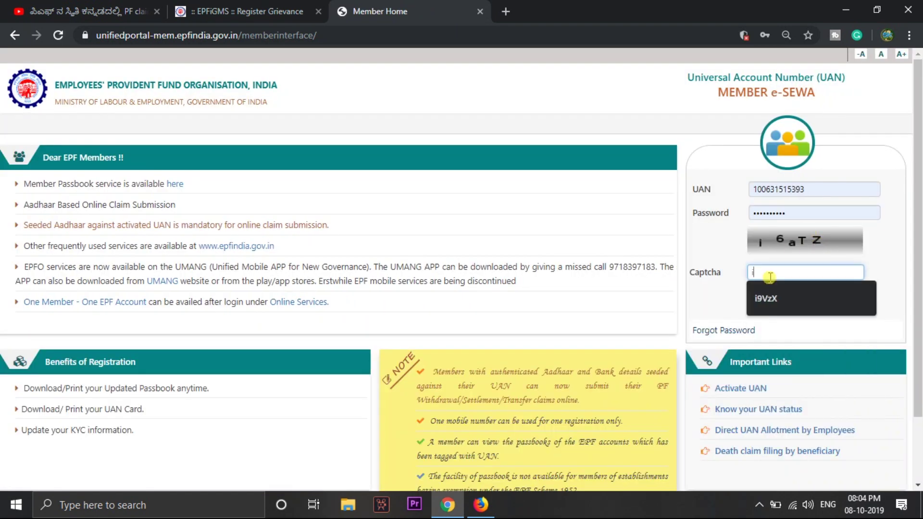
text(6aTZ)
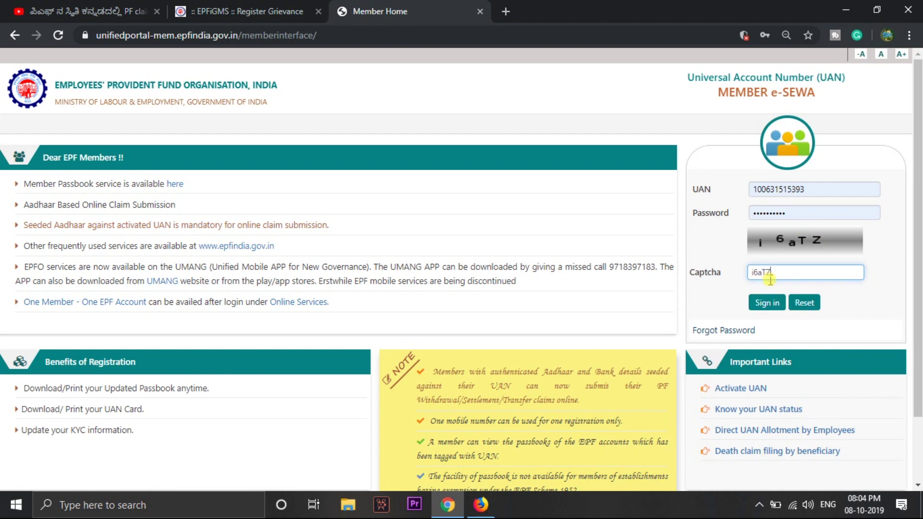
click(769, 307)
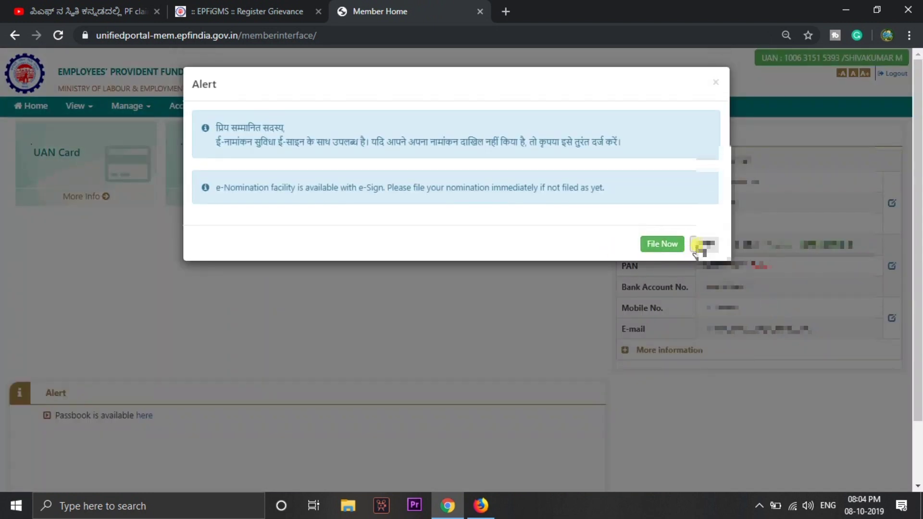
click(705, 244)
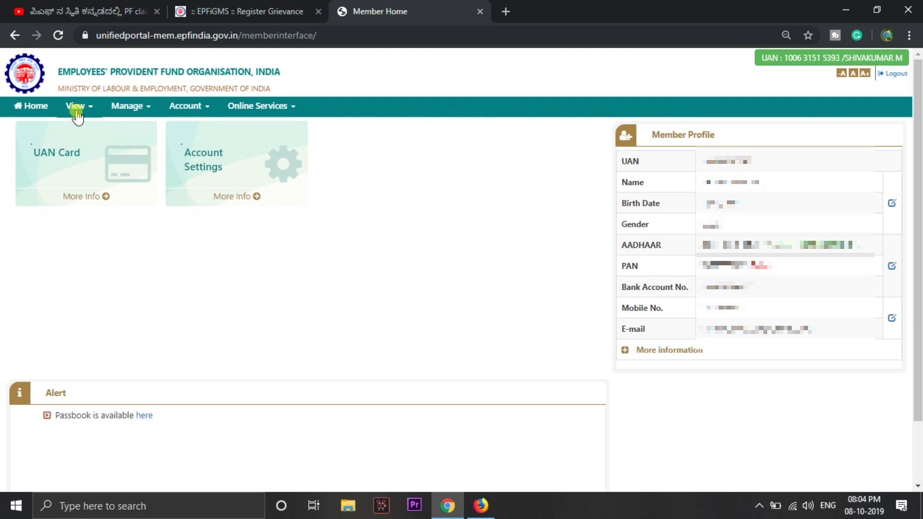
View the member's service history of three PF accounts, then return to the grievance form
click(76, 109)
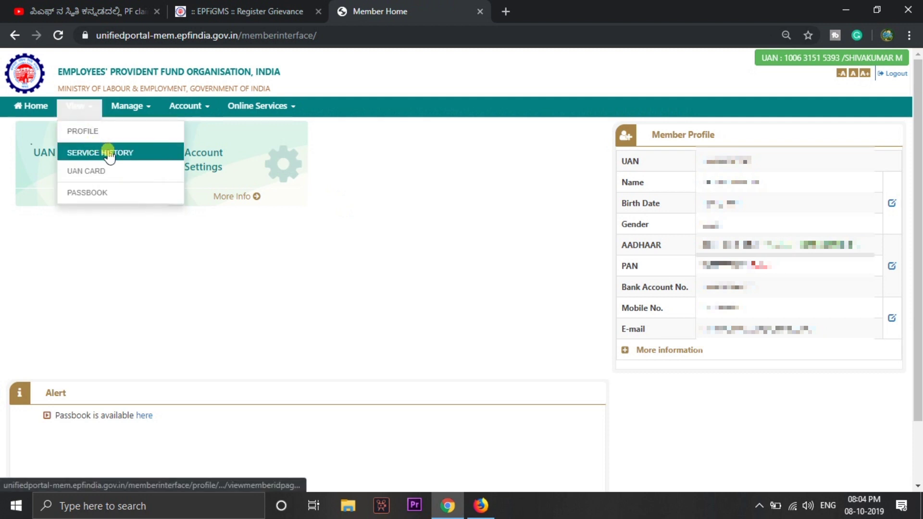
click(123, 154)
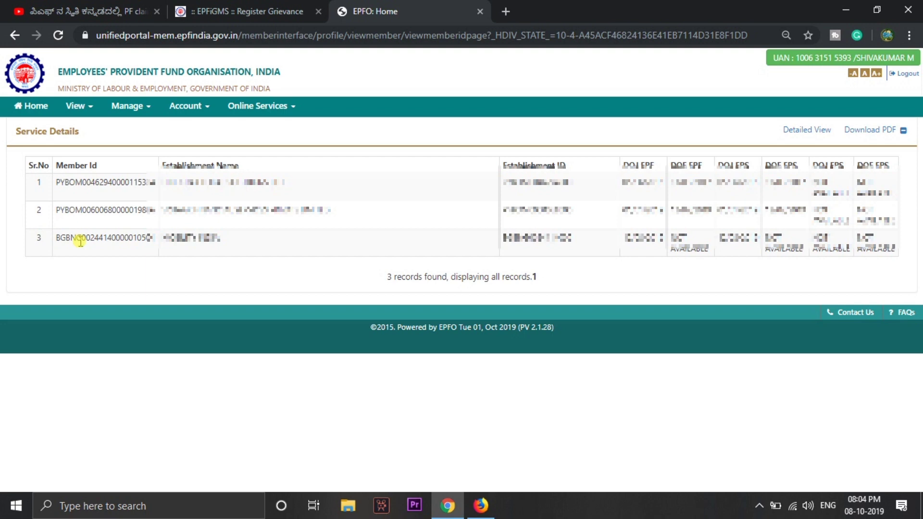
click(233, 6)
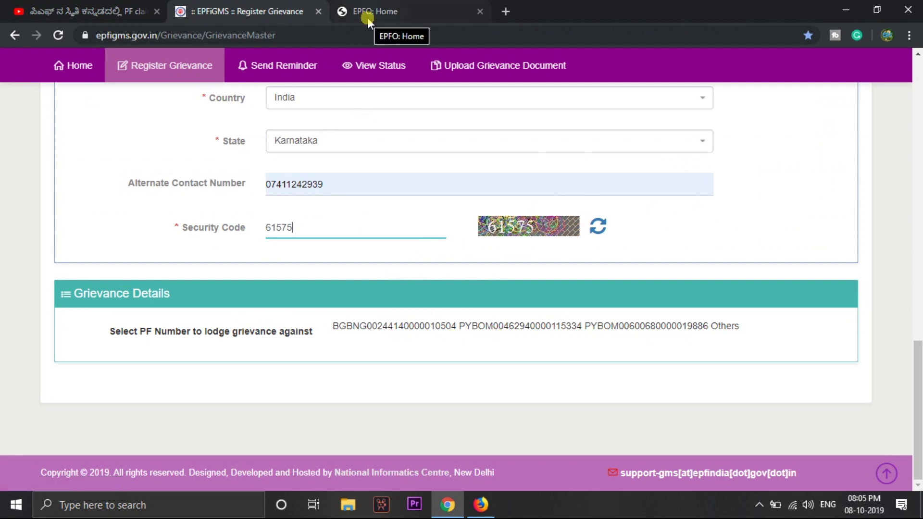
Open grievance details for the chosen PF account and mark it as related to P.F. Office
click(652, 327)
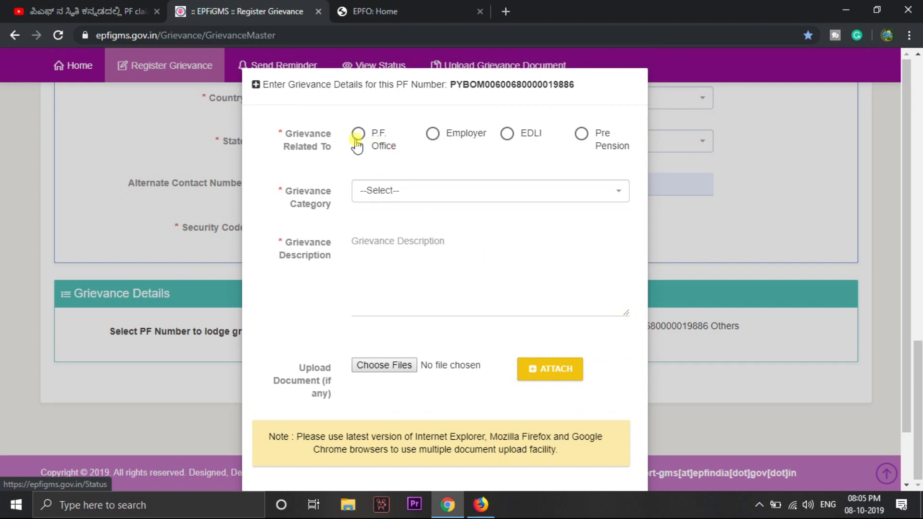
click(358, 135)
click(432, 137)
click(357, 136)
Set the grievance category to Final PF Withdrawal
click(496, 196)
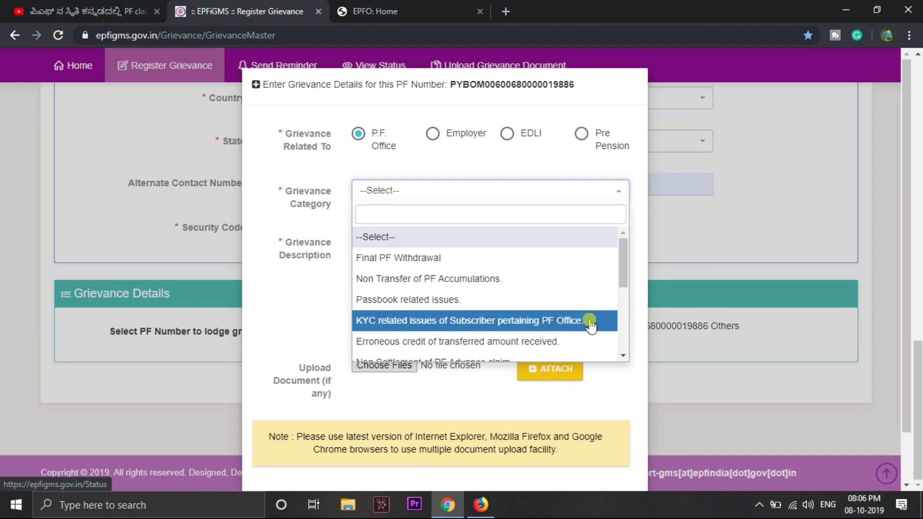
scroll(590, 327, down, 2)
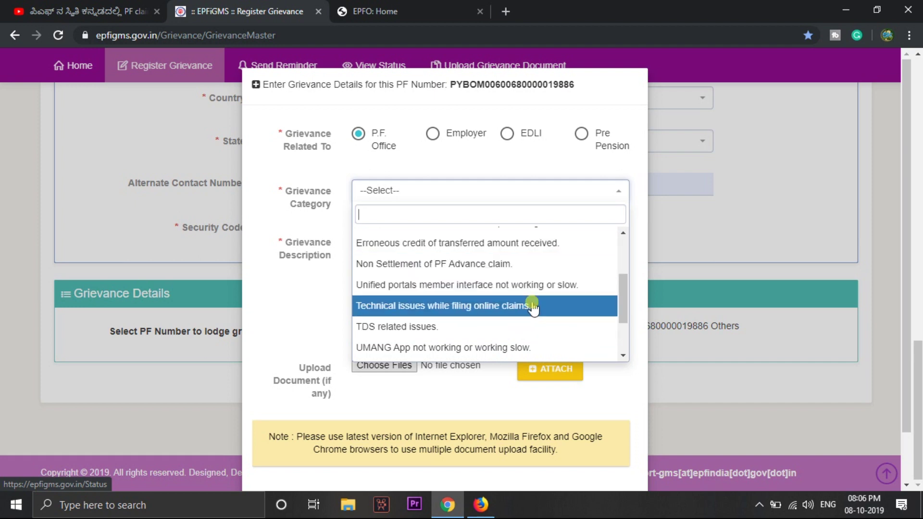
scroll(499, 336, down, 2)
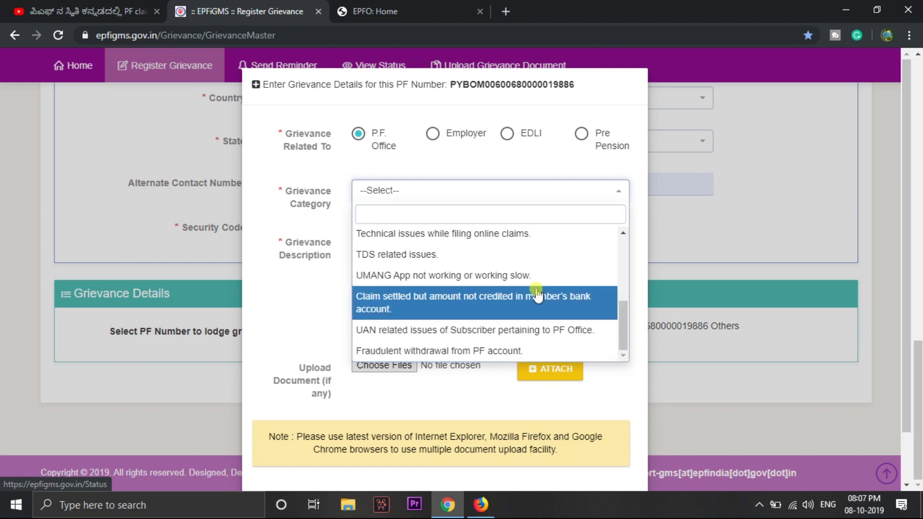
scroll(553, 250, up, 5)
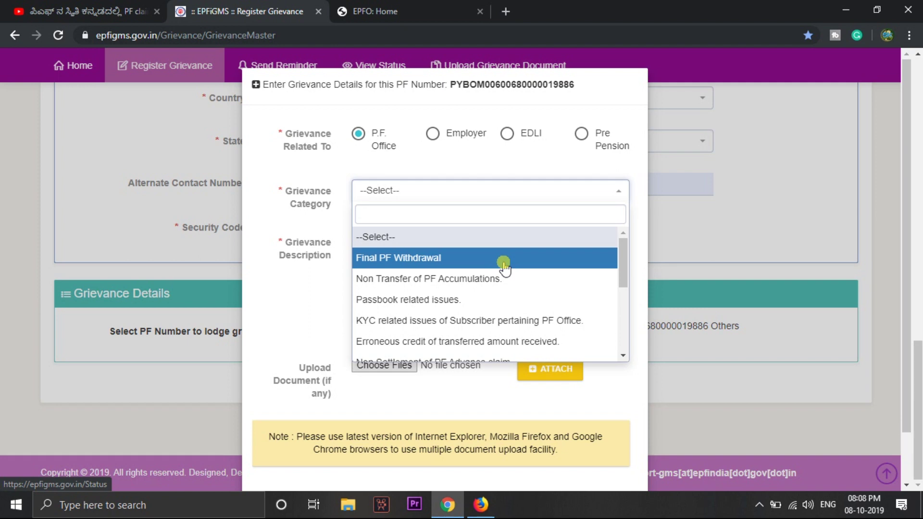
click(504, 264)
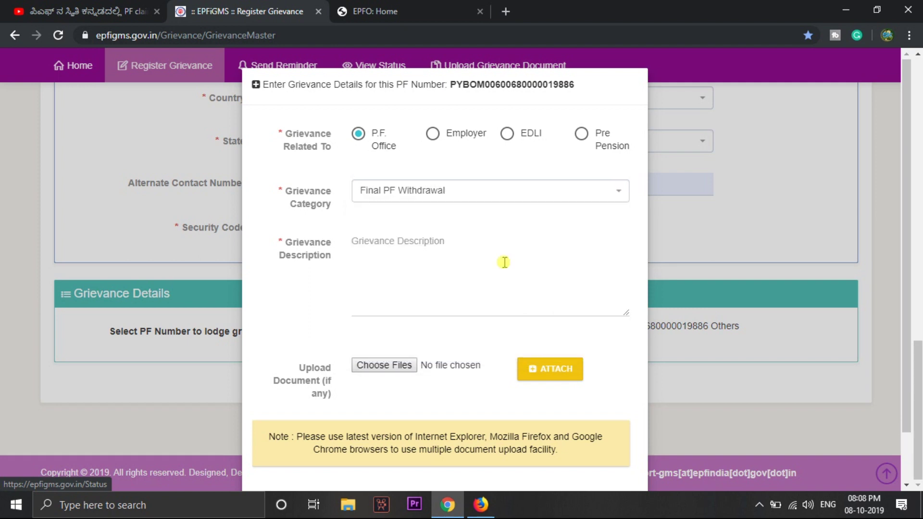
Describe that PF final claim form19 and pension form10c, applied 10 days ago, still show submitted
click(470, 248)
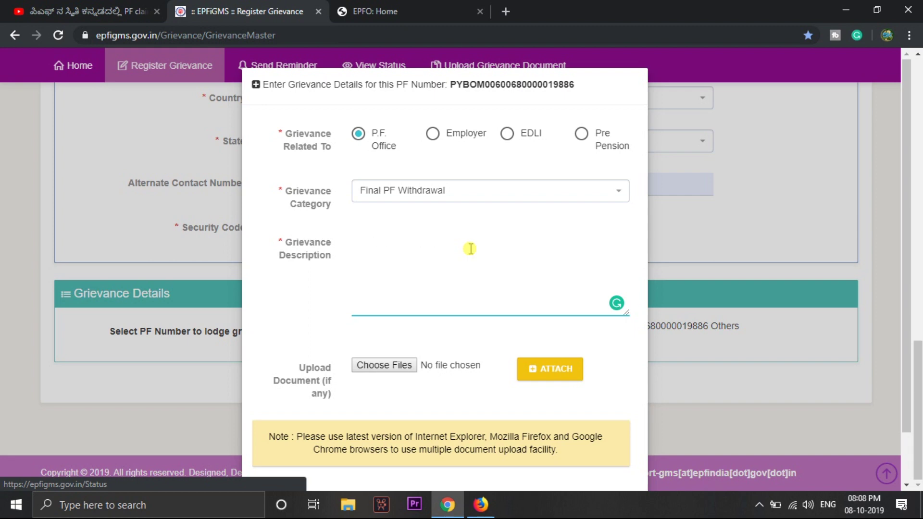
key(BackSpace)
text(I have applied )
text(cla)
key(BackSpace)
key(BackSpace)
key(BackSpace)
text(PF final cla)
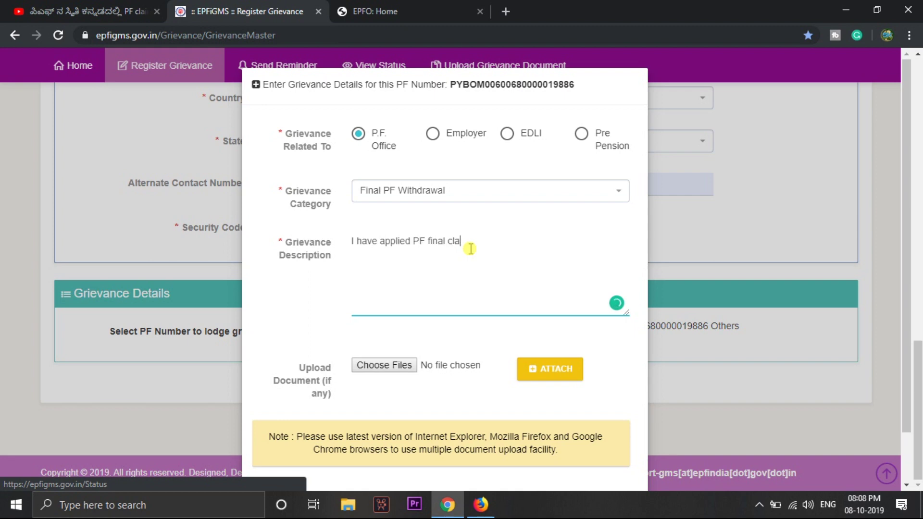
text(im form19 and pens)
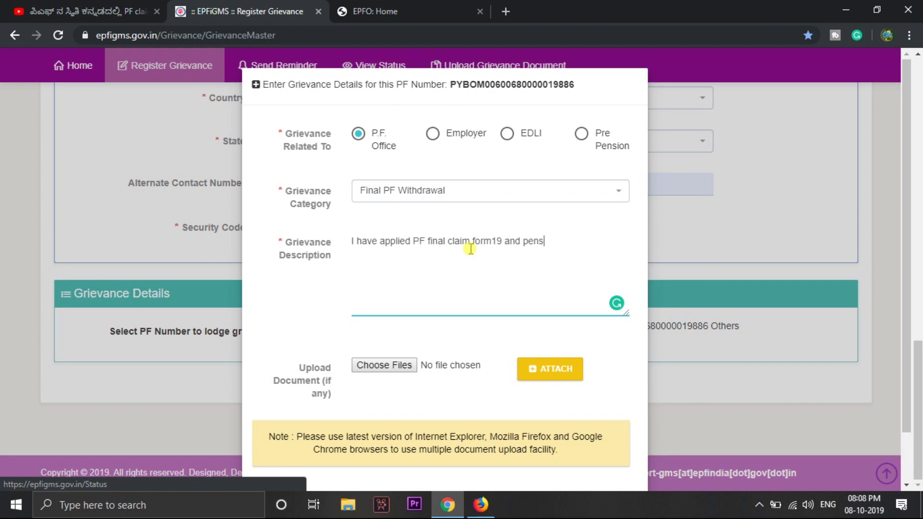
text(ion form10)
text(c )
text(on)
key(BackSpace)
key(BackSpace)
text(10 days)
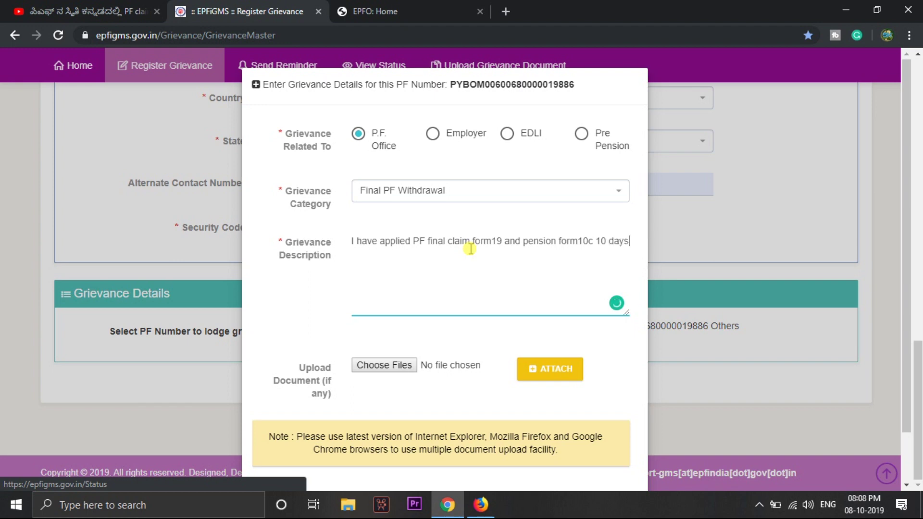
text( ago but still the status is showing )
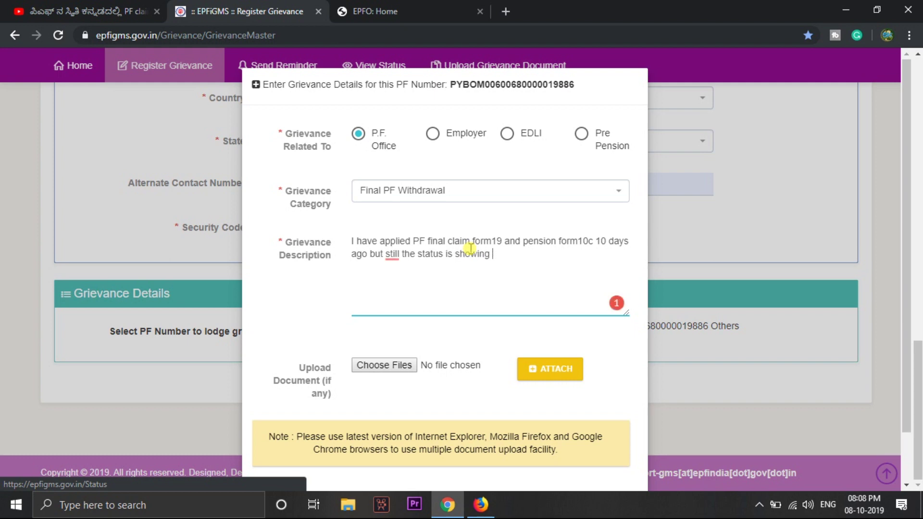
text(submitted at portal )
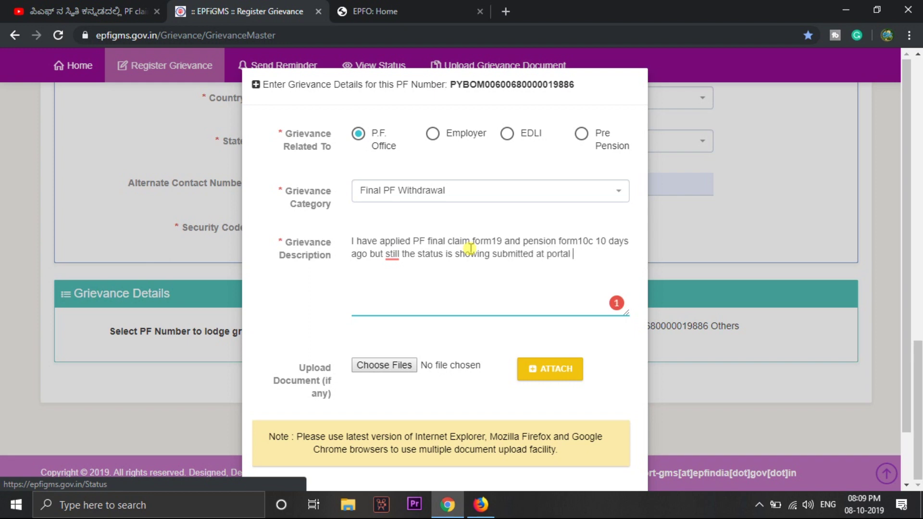
text(when it will get process e)
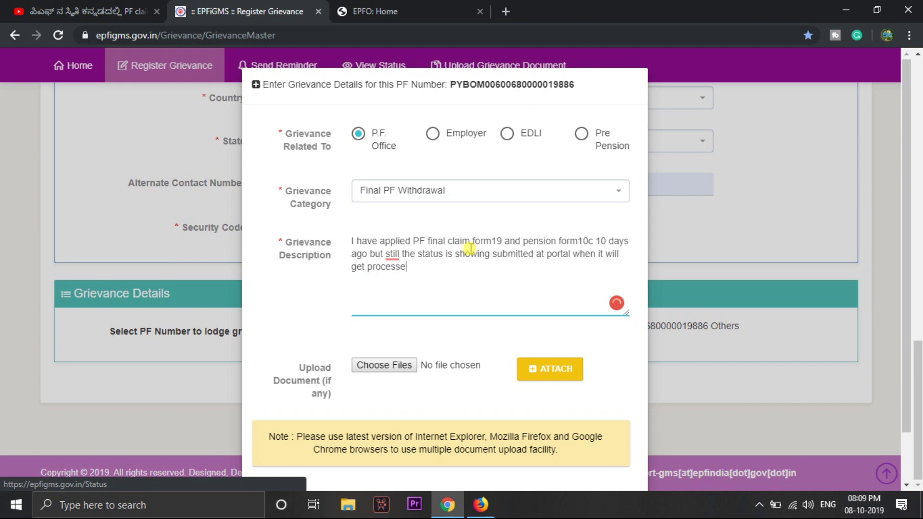
key(BackSpace)
right_click(392, 254)
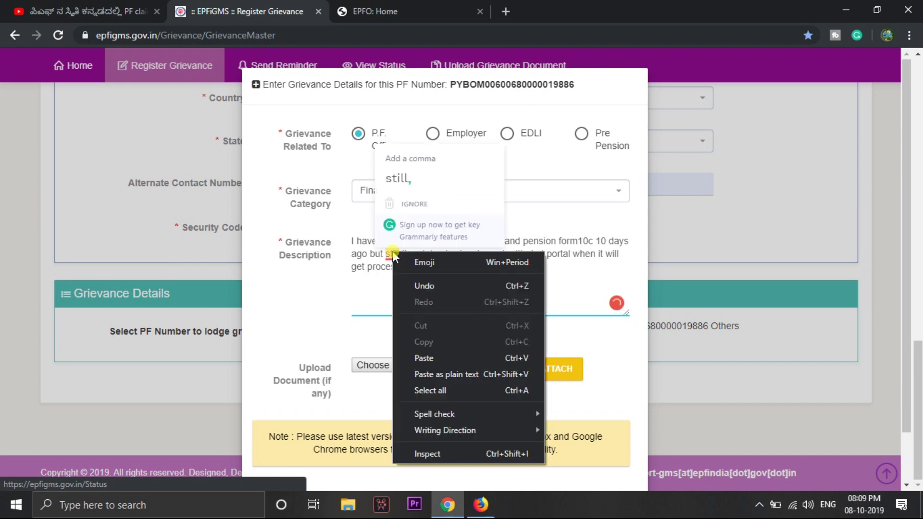
click(404, 172)
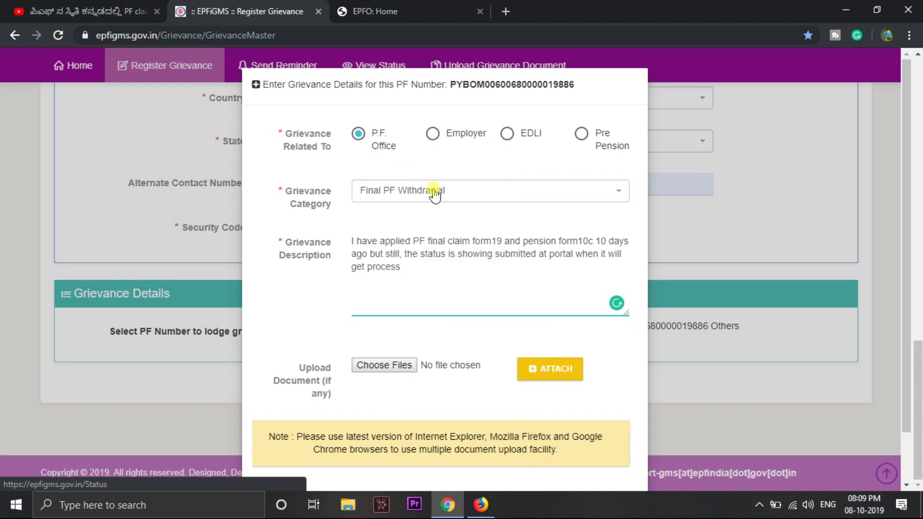
click(459, 267)
click(387, 368)
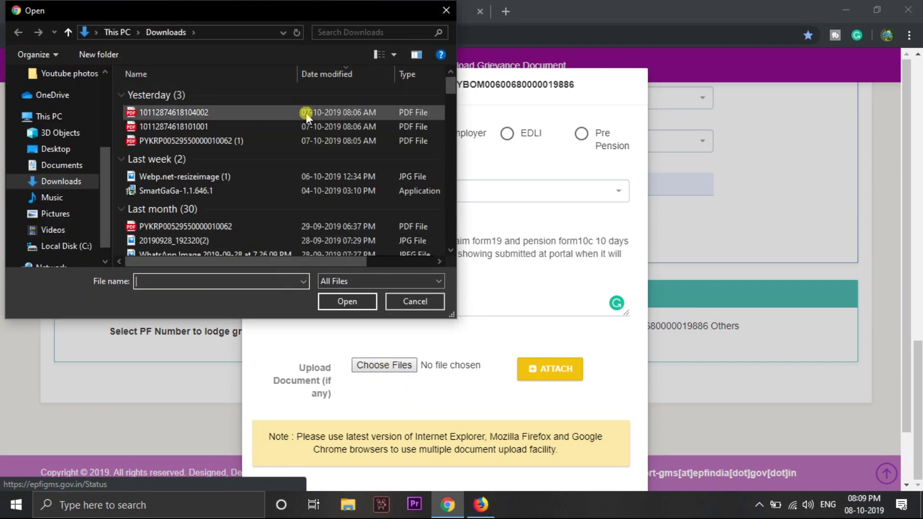
click(292, 126)
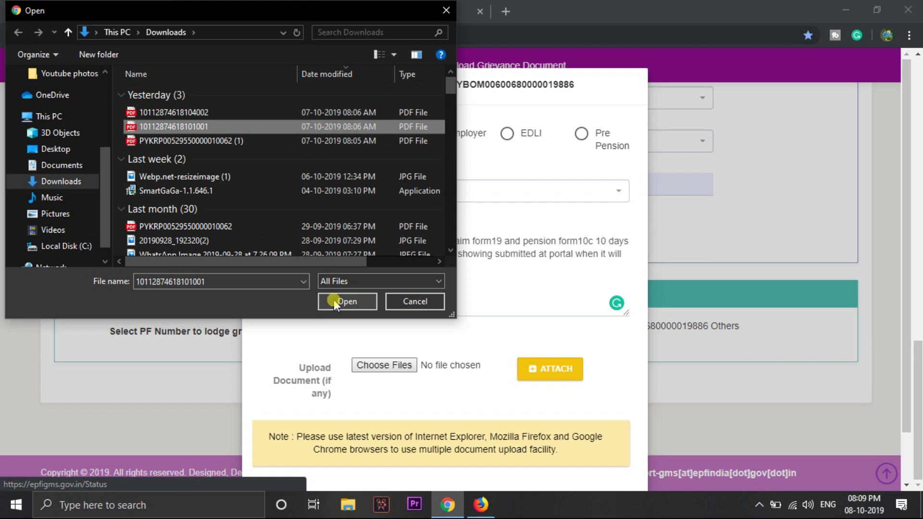
click(335, 302)
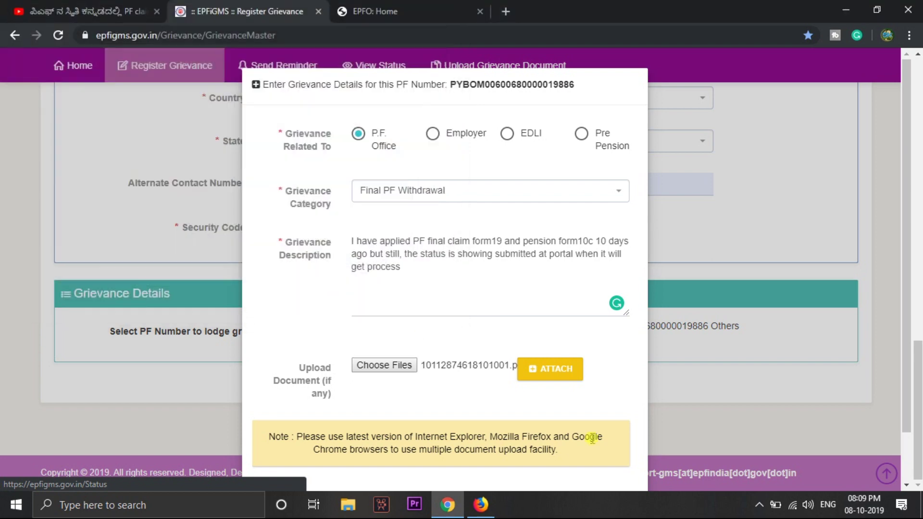
click(572, 377)
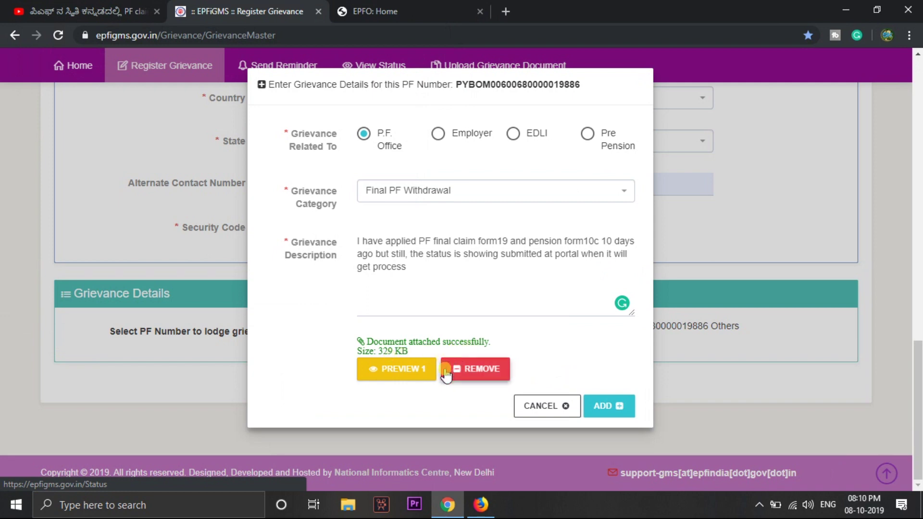
Add the Final PF Withdrawal grievance details to the list and submit the form for registration
click(610, 407)
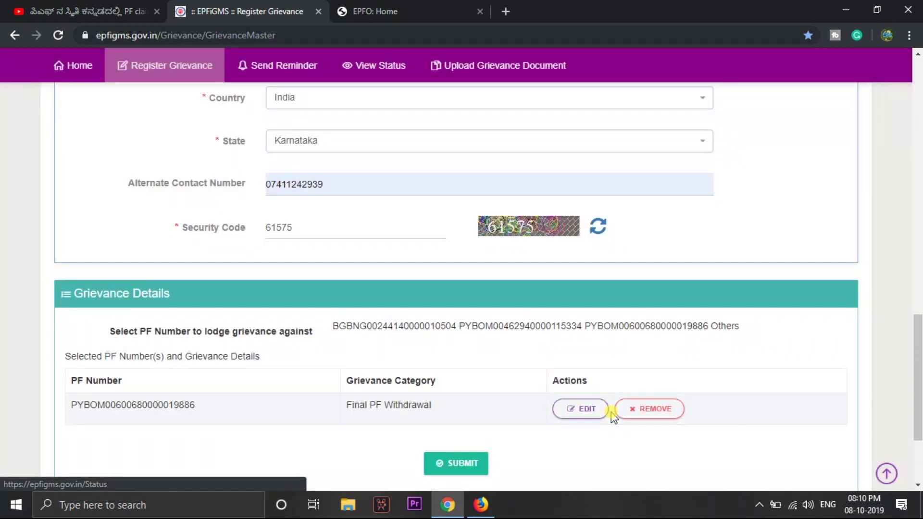
scroll(528, 483, down, 3)
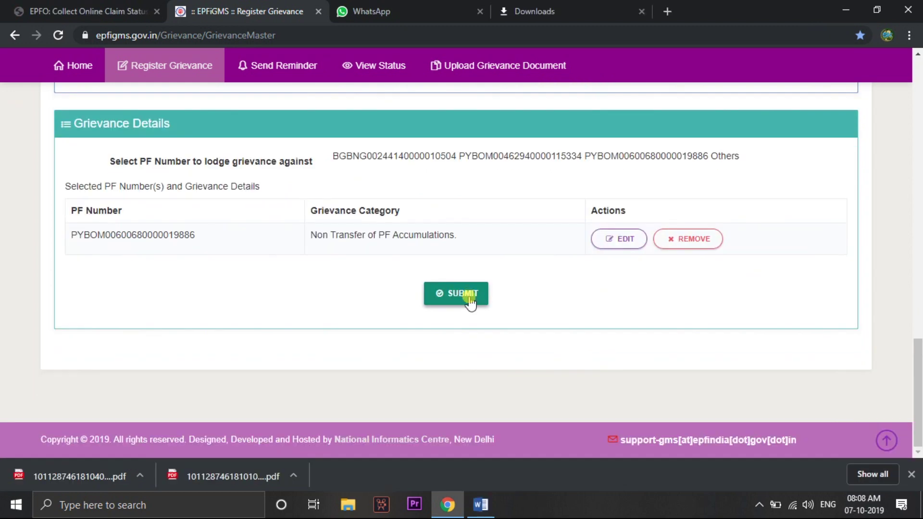
click(467, 296)
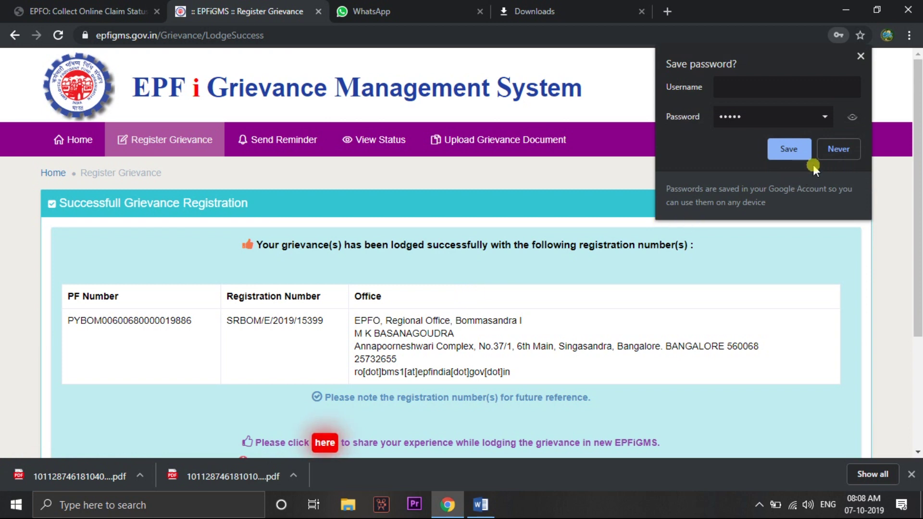
Decline the browser's password-save offer and go to the Send Reminder form
click(827, 149)
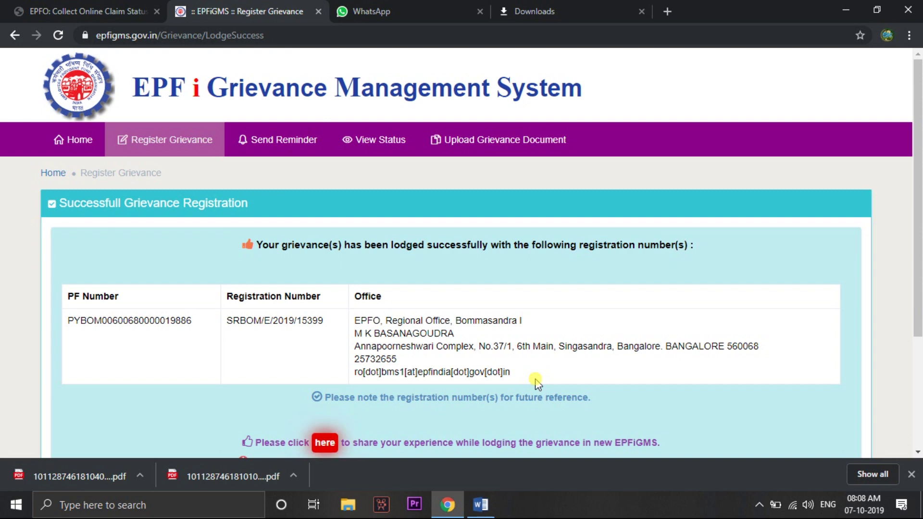
scroll(537, 382, down, 3)
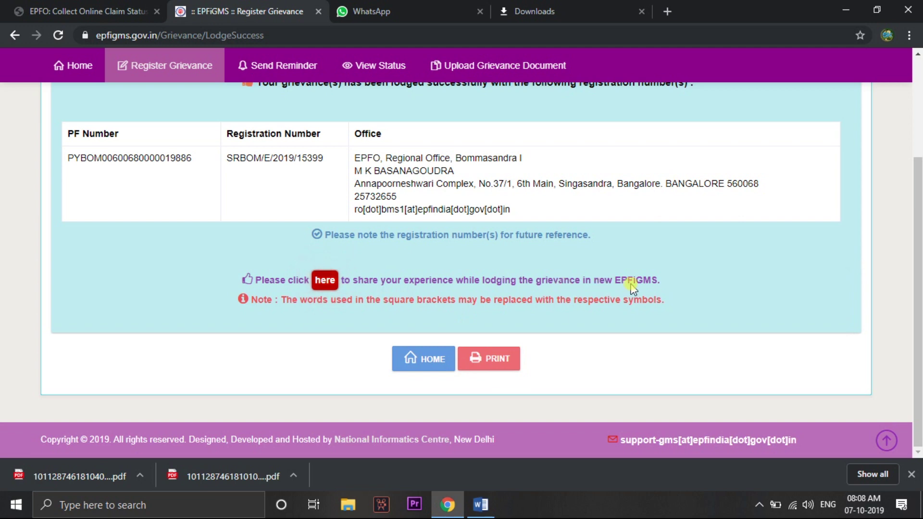
scroll(633, 288, up, 3)
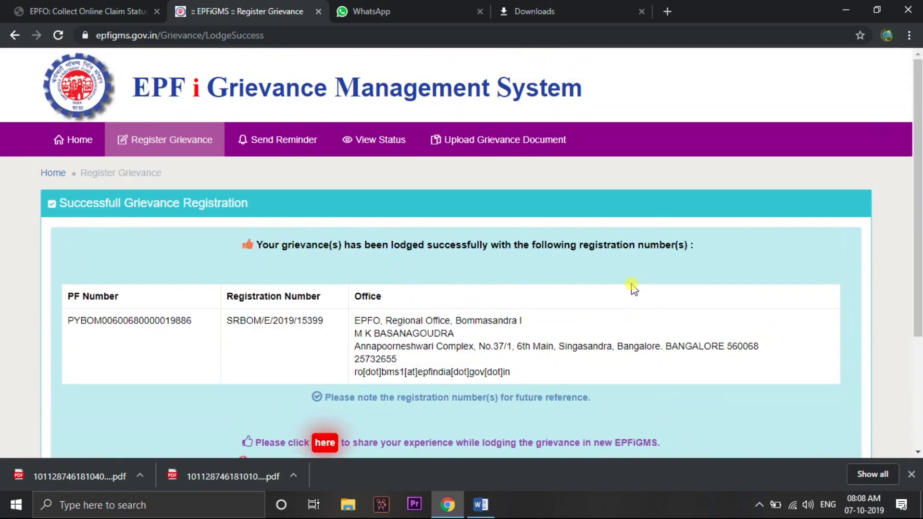
click(289, 146)
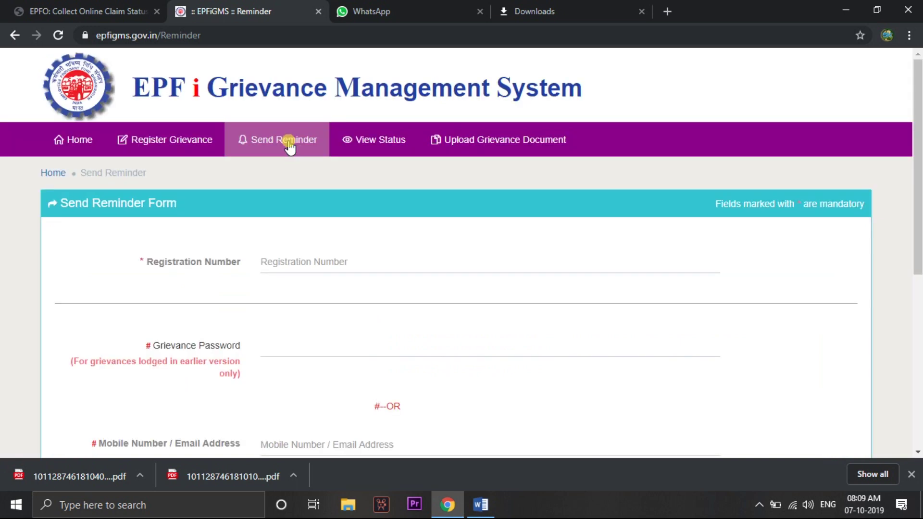
Go through the reminder form's registration number, grievance password and mobile/email fields, dismissing autofill suggestions
click(327, 264)
scroll(326, 264, down, 3)
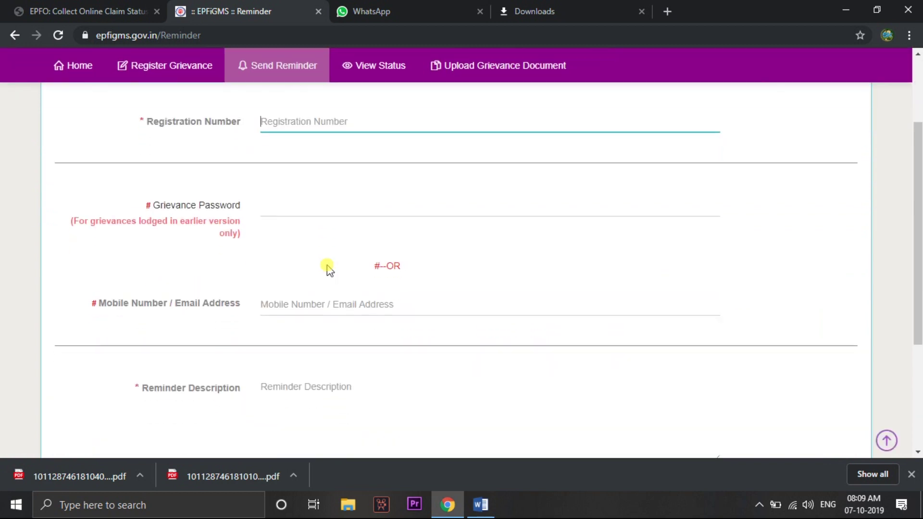
click(328, 212)
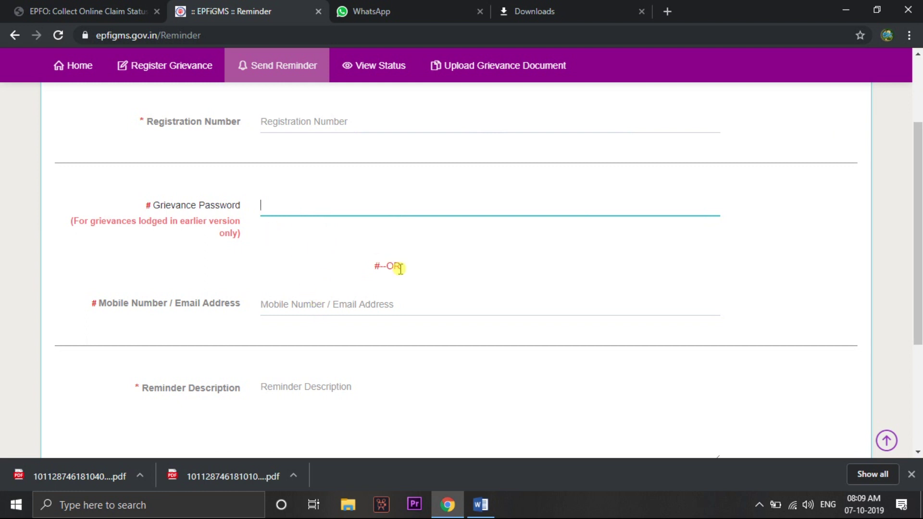
click(330, 309)
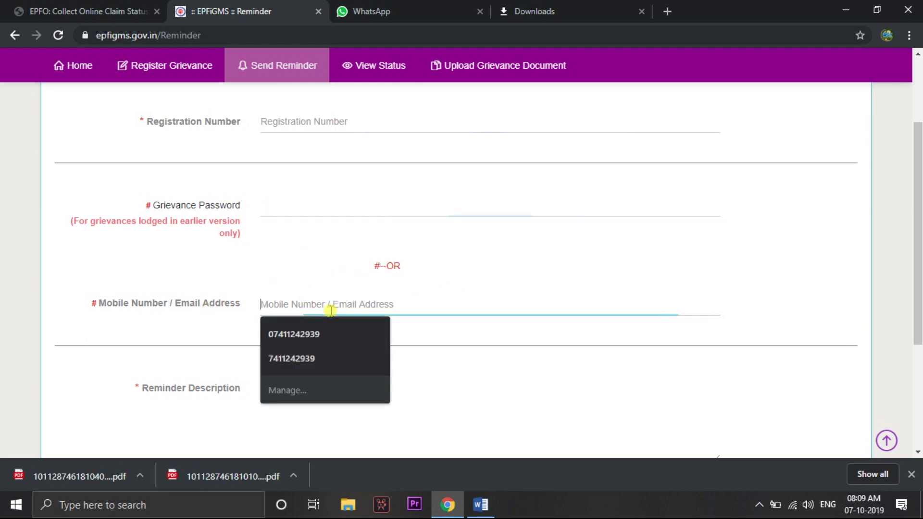
click(461, 323)
Switch to the View Status form from the navigation bar
scroll(461, 324, down, 3)
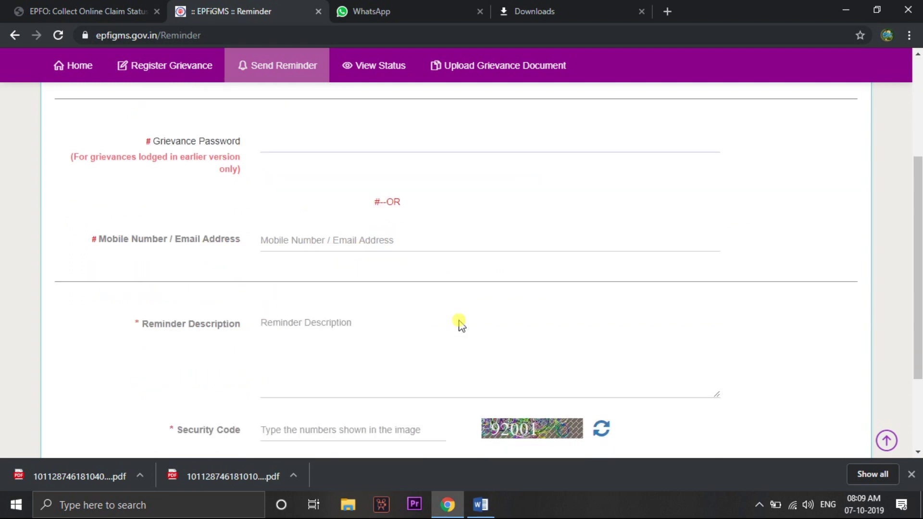
scroll(460, 324, down, 1)
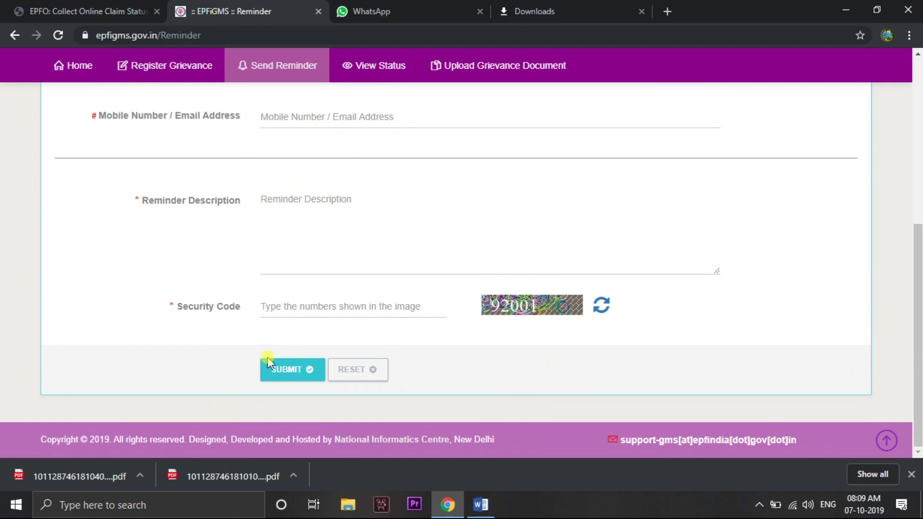
scroll(363, 303, up, 7)
click(373, 150)
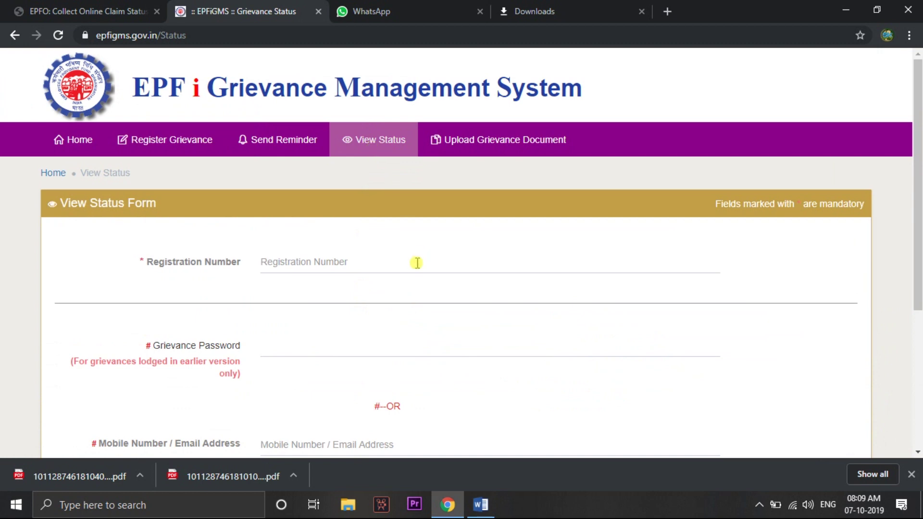
Review the View Status page, then bring up the Upload Grievance Document form
scroll(417, 262, down, 2)
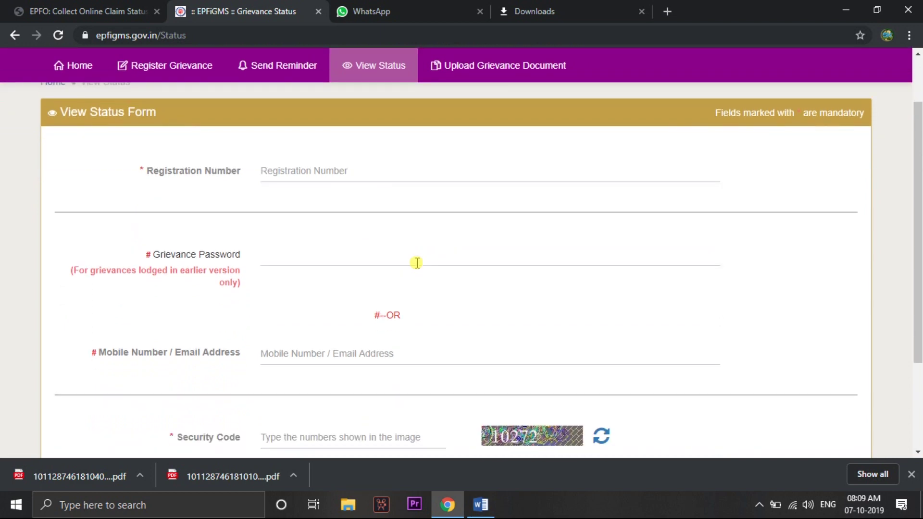
scroll(416, 262, down, 2)
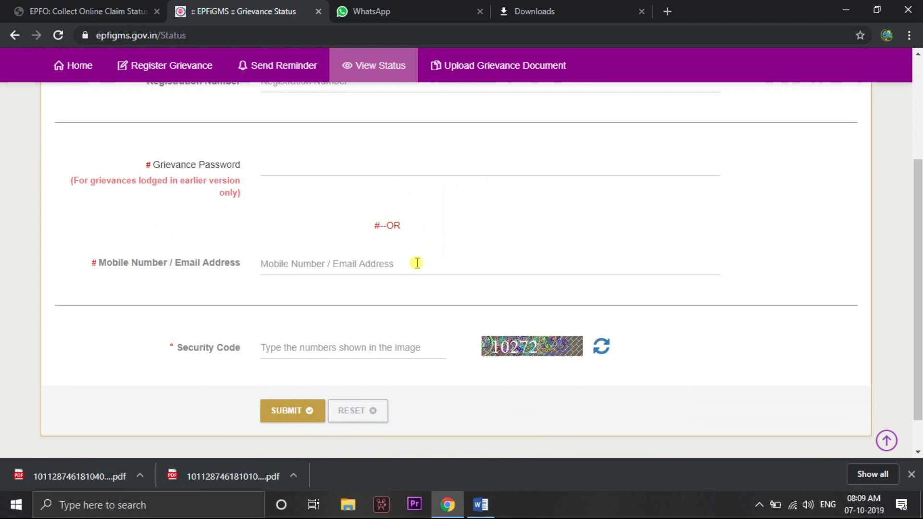
scroll(417, 262, down, 1)
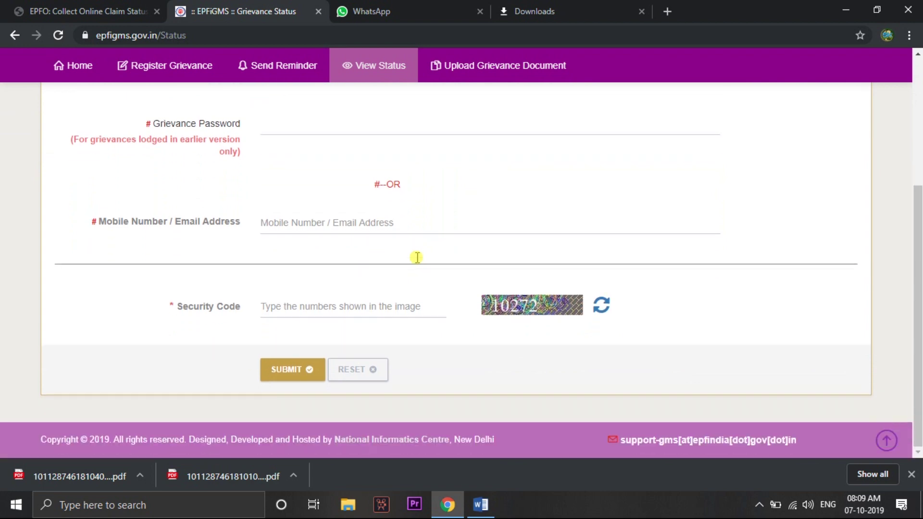
scroll(416, 260, up, 5)
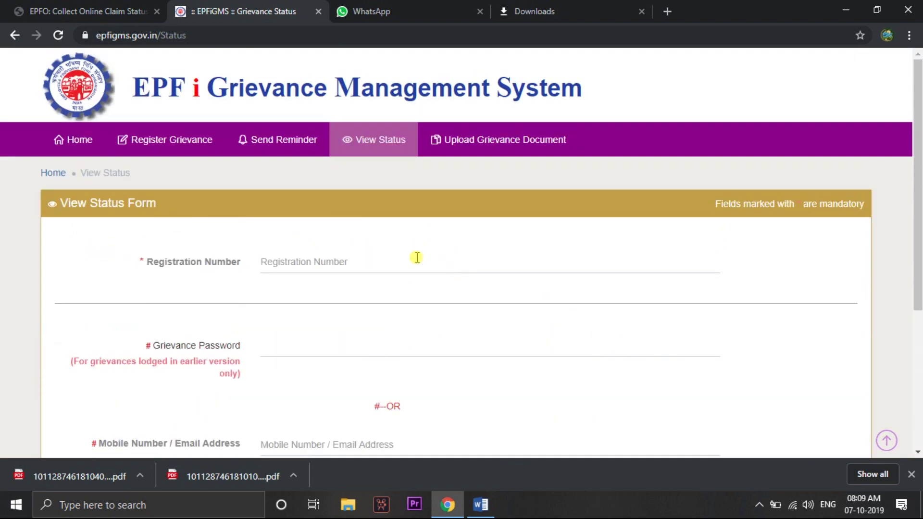
click(491, 149)
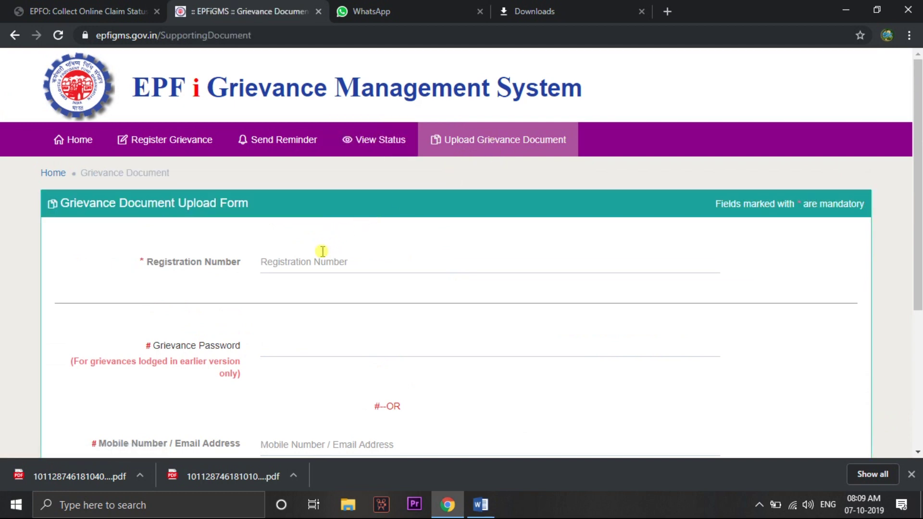
Look over the Grievance Document Upload Form and return to Register Grievance
scroll(322, 251, down, 3)
scroll(322, 251, up, 3)
scroll(676, 186, down, 4)
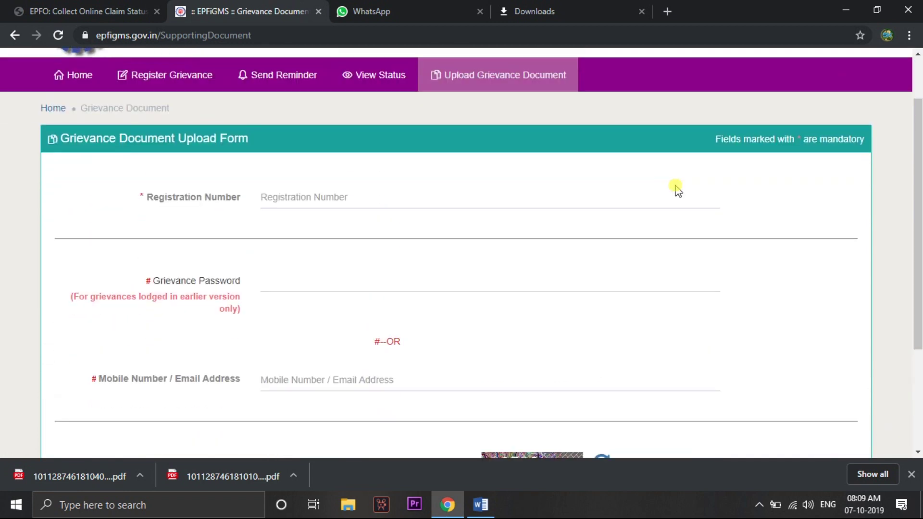
scroll(676, 187, up, 4)
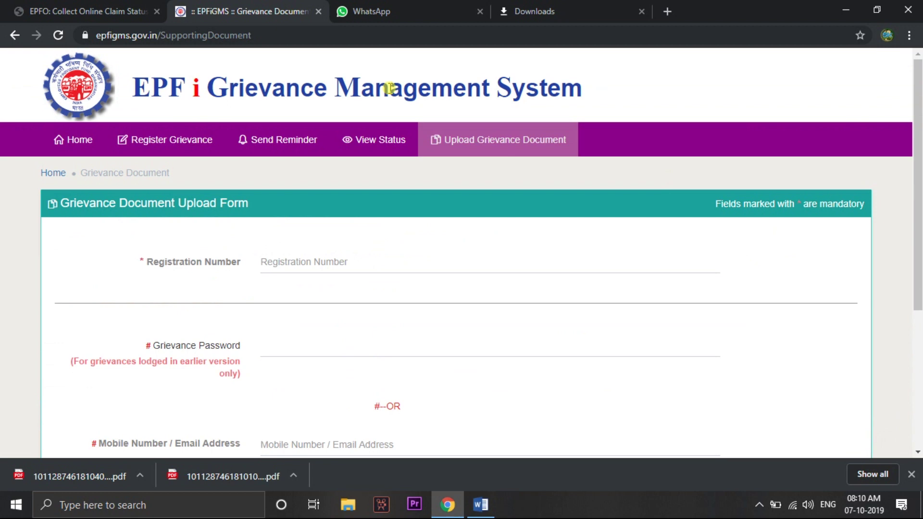
click(175, 141)
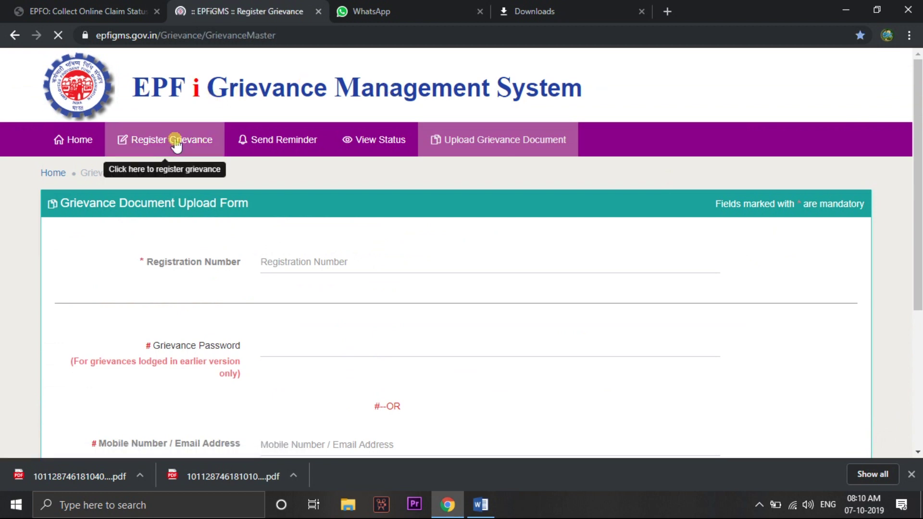